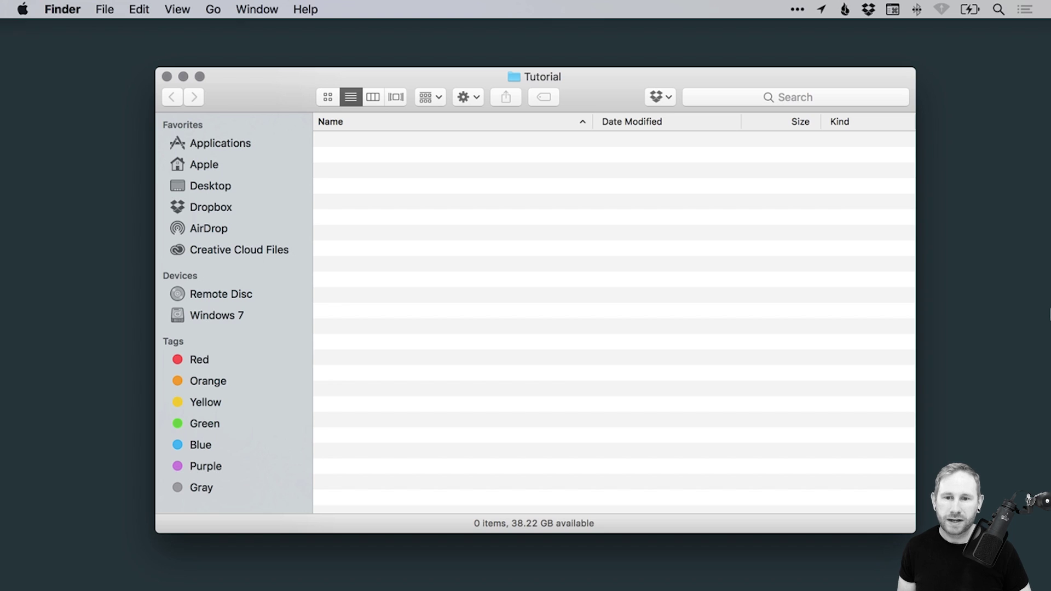
Add a new folder in Tutorial and name it with the client's full name, replacing the initial text
{"action": "right_click", "coordinate": [447, 210]}
{"action": "left_click", "coordinate": [471, 215]}
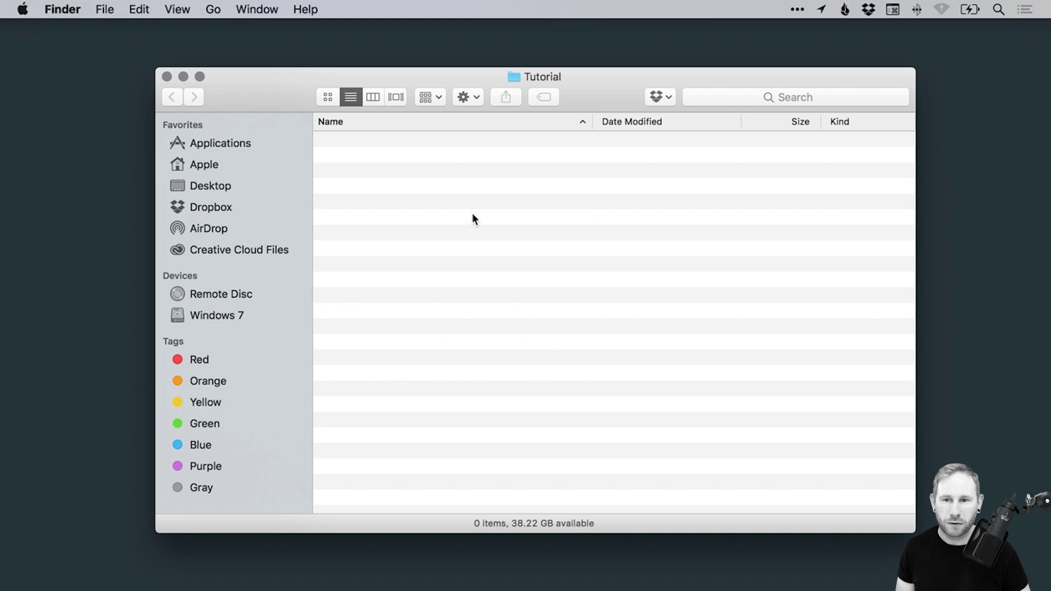
{"action": "type", "text": "John"}
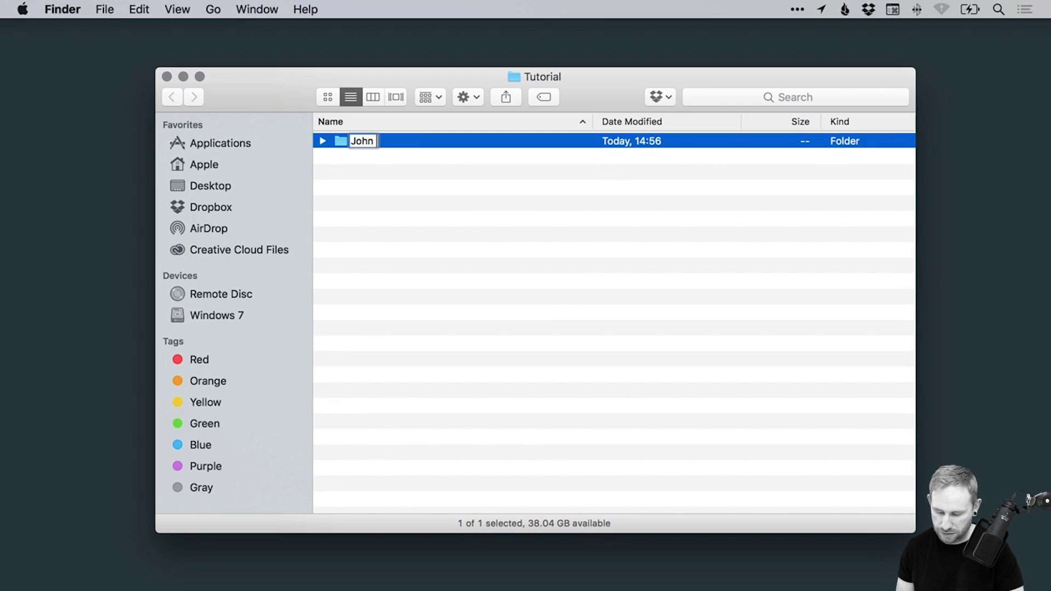
{"action": "type", "text": " Smith"}
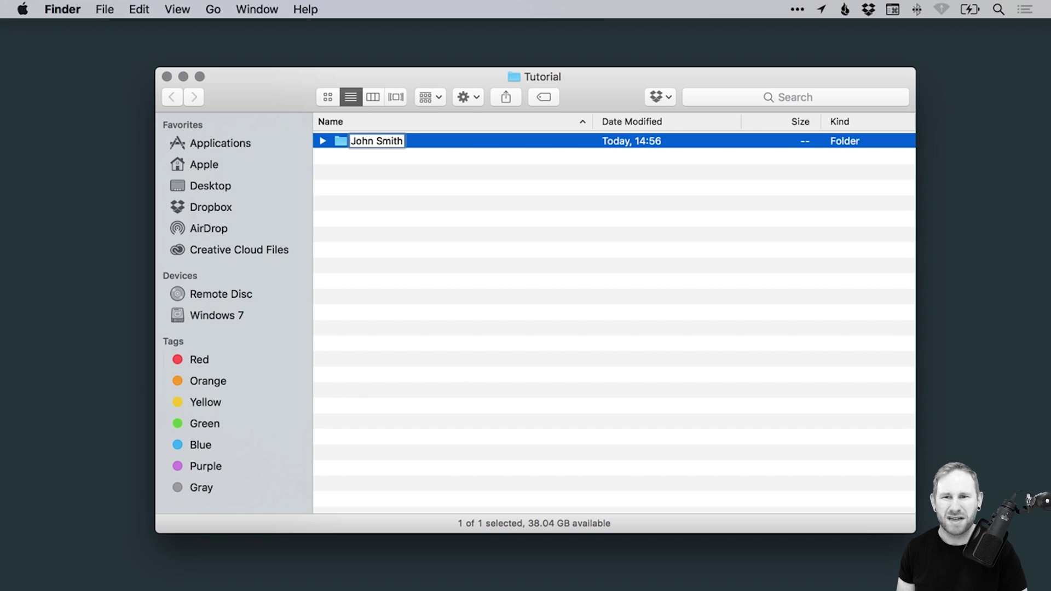
{"action": "key", "text": "super+a"}
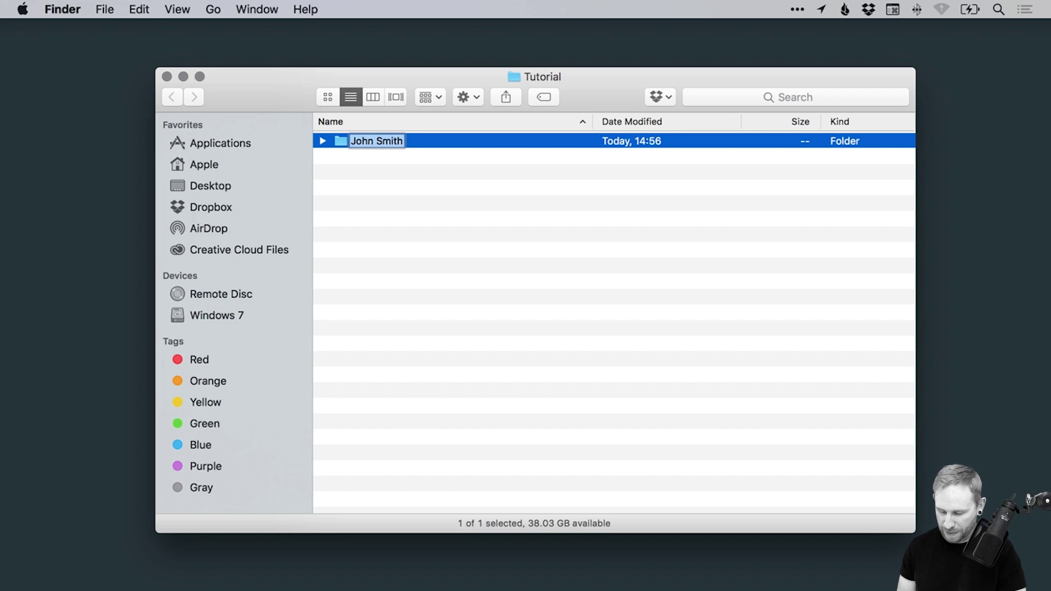
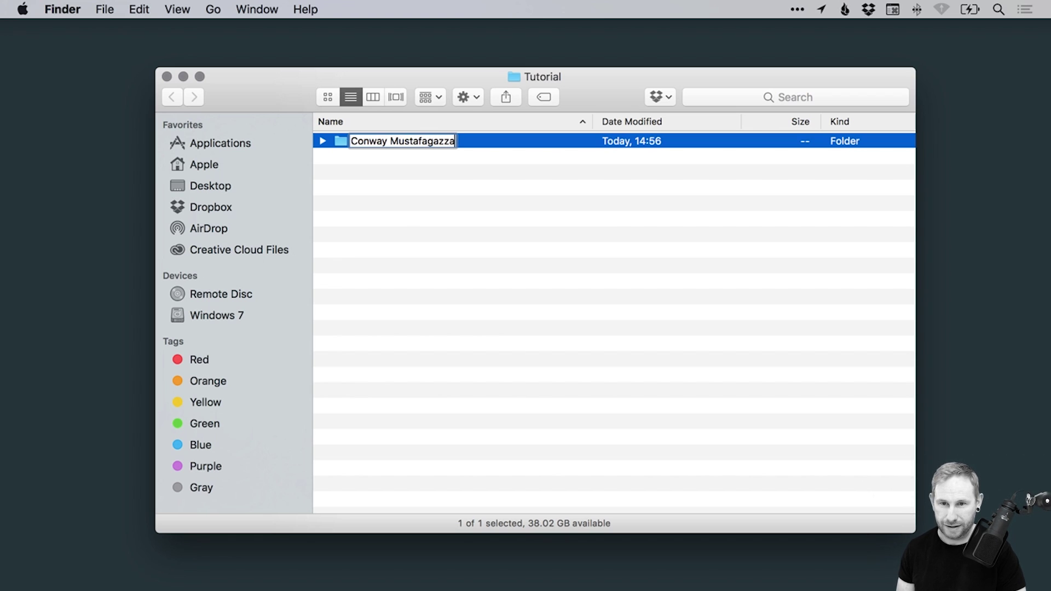
{"action": "key", "text": "Return"}
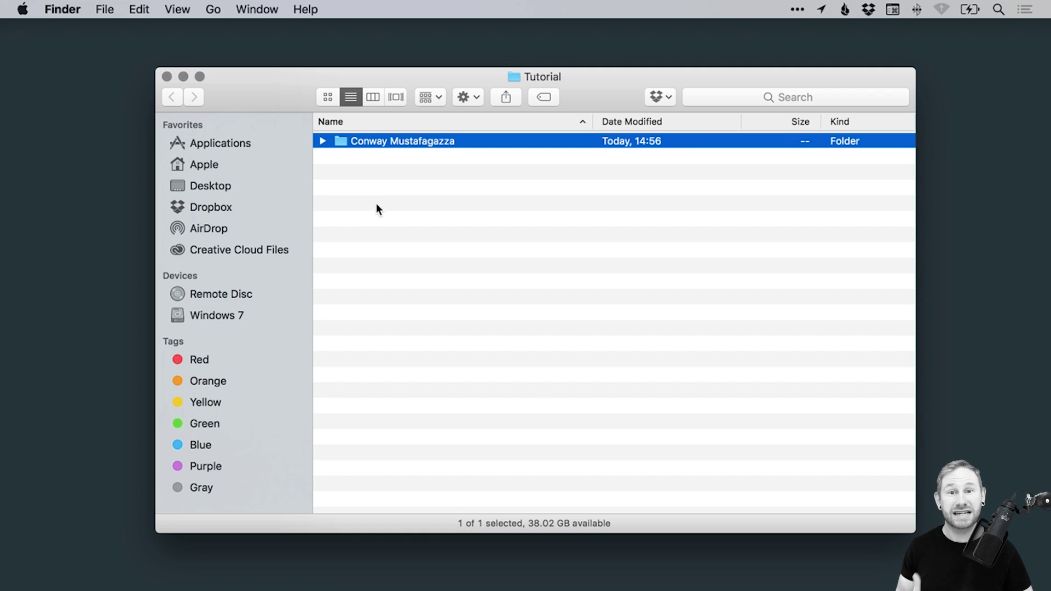
Inside the client's folder, create a subfolder named 'Website', correcting the 'Wesbite' typo
{"action": "double_click", "coordinate": [376, 142]}
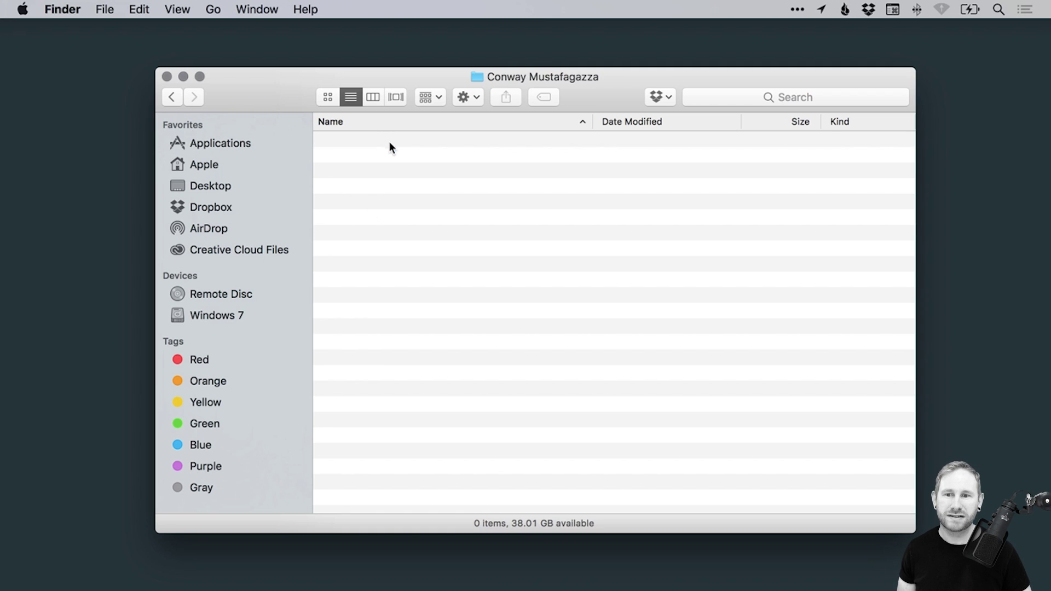
{"action": "right_click", "coordinate": [415, 174]}
{"action": "left_click", "coordinate": [436, 176]}
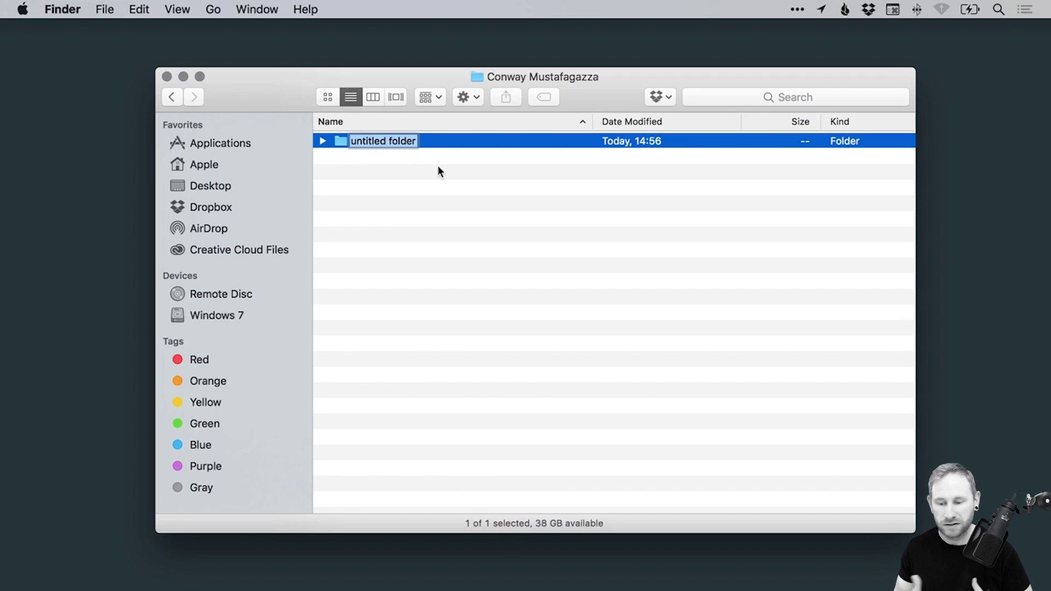
{"action": "type", "text": "Wesbite"}
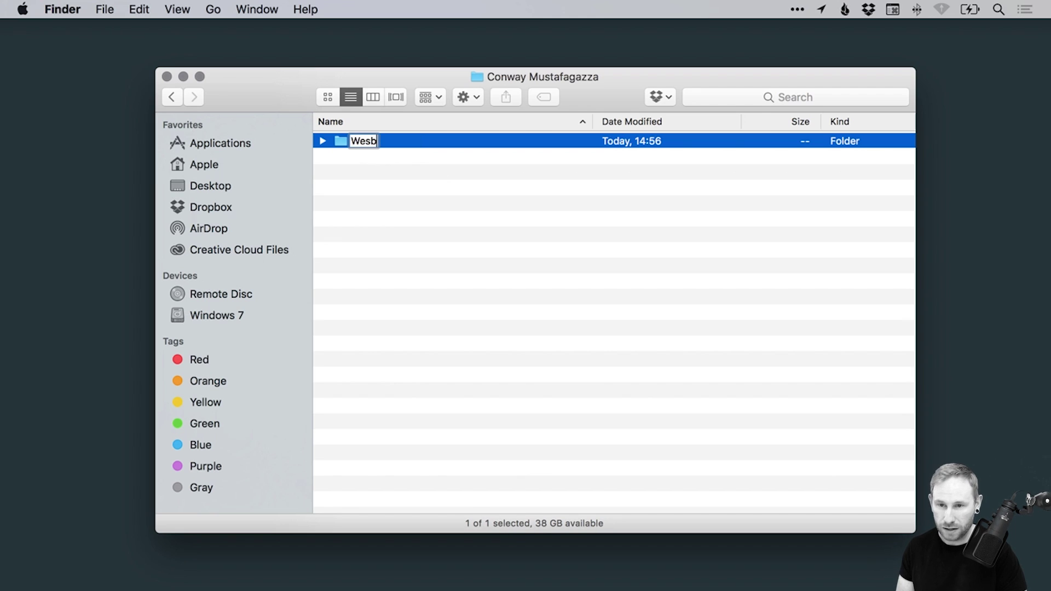
{"action": "key", "text": "BackSpace"}
{"action": "key", "text": "BackSpace"}
{"action": "key", "text": "BackSpace"}
{"action": "key", "text": "BackSpace"}
{"action": "key", "text": "BackSpace"}
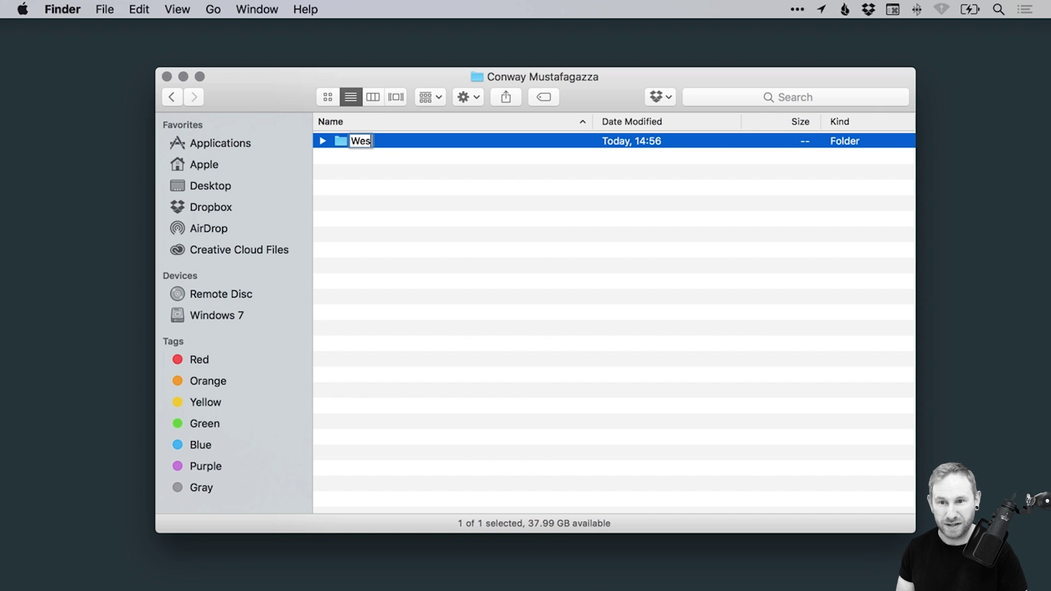
{"action": "type", "text": "bs"}
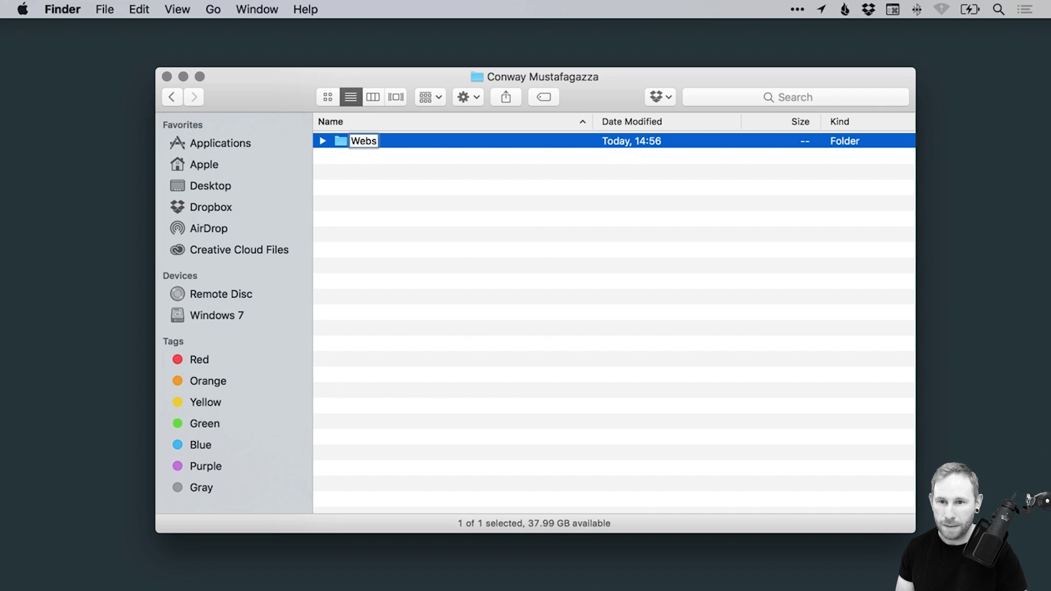
{"action": "type", "text": "ite"}
{"action": "key", "text": "Return"}
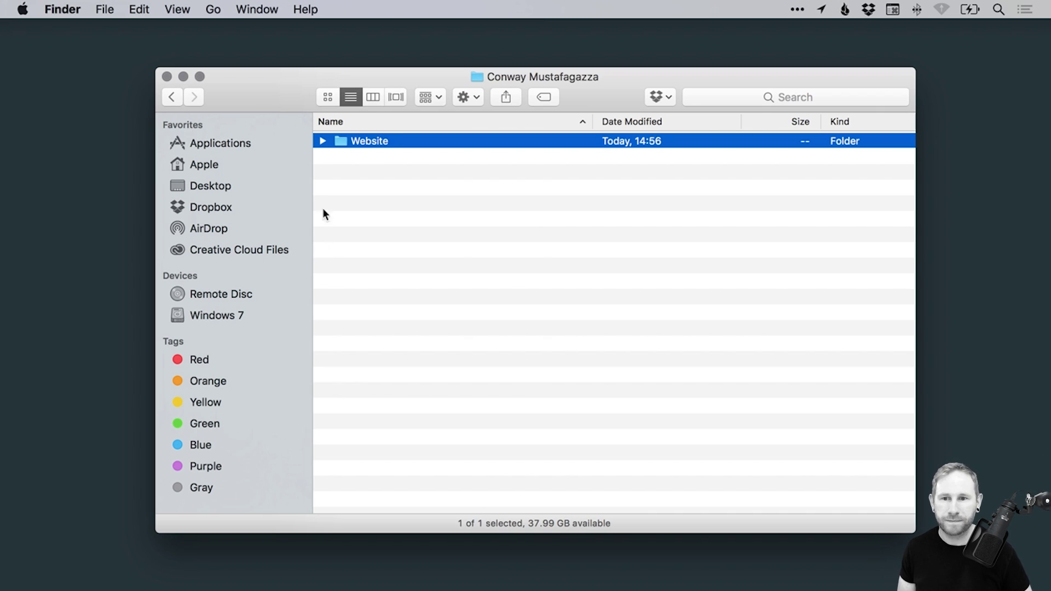
Open the Website folder and create a subfolder named 'Photoshop' in it
{"action": "double_click", "coordinate": [369, 137]}
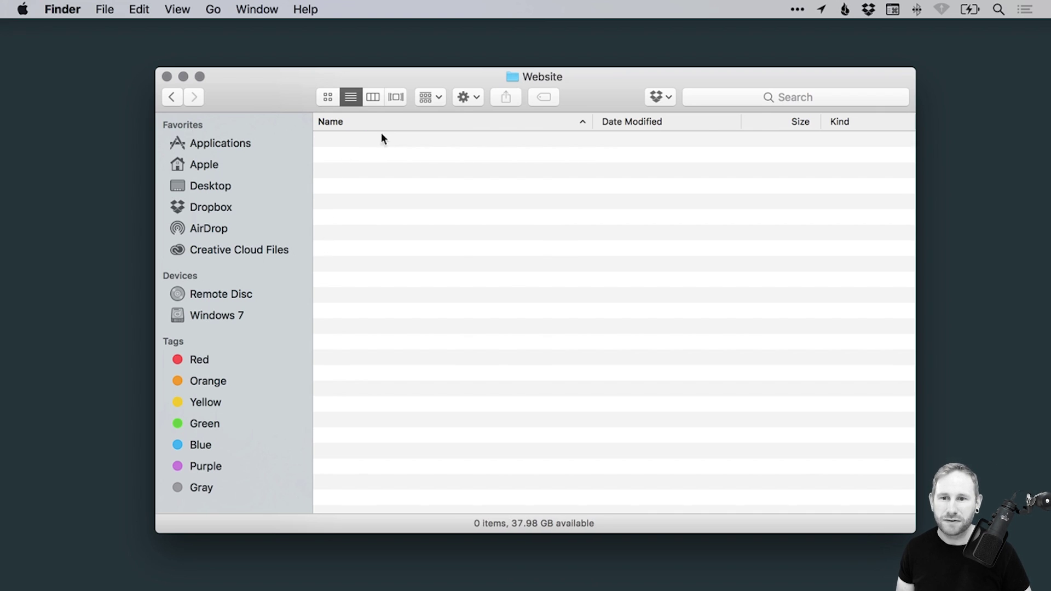
{"action": "right_click", "coordinate": [410, 183]}
{"action": "left_click", "coordinate": [460, 189]}
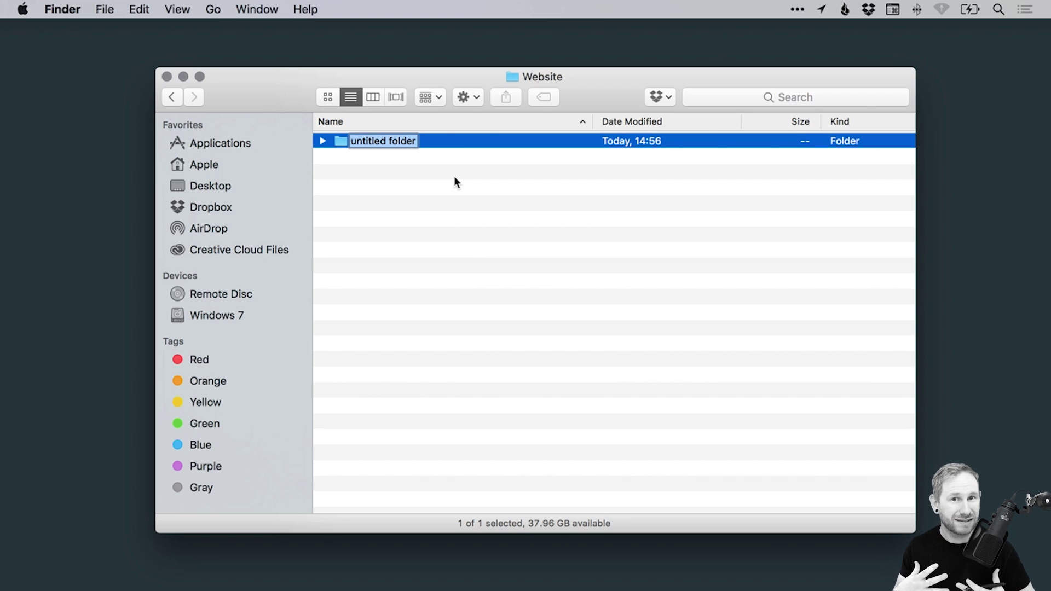
{"action": "type", "text": "Photoshop"}
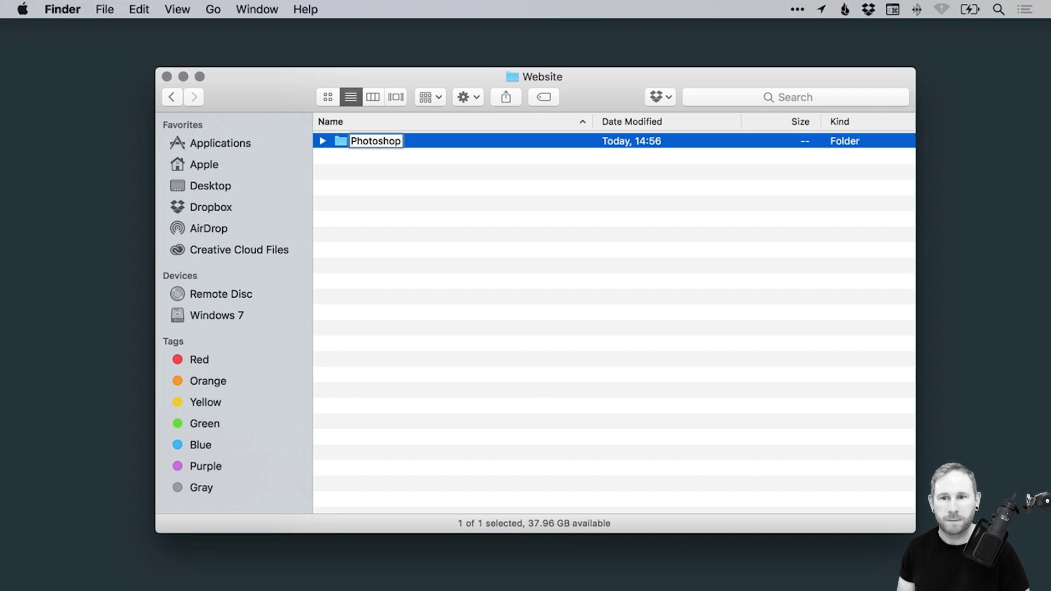
{"action": "key", "text": "Return"}
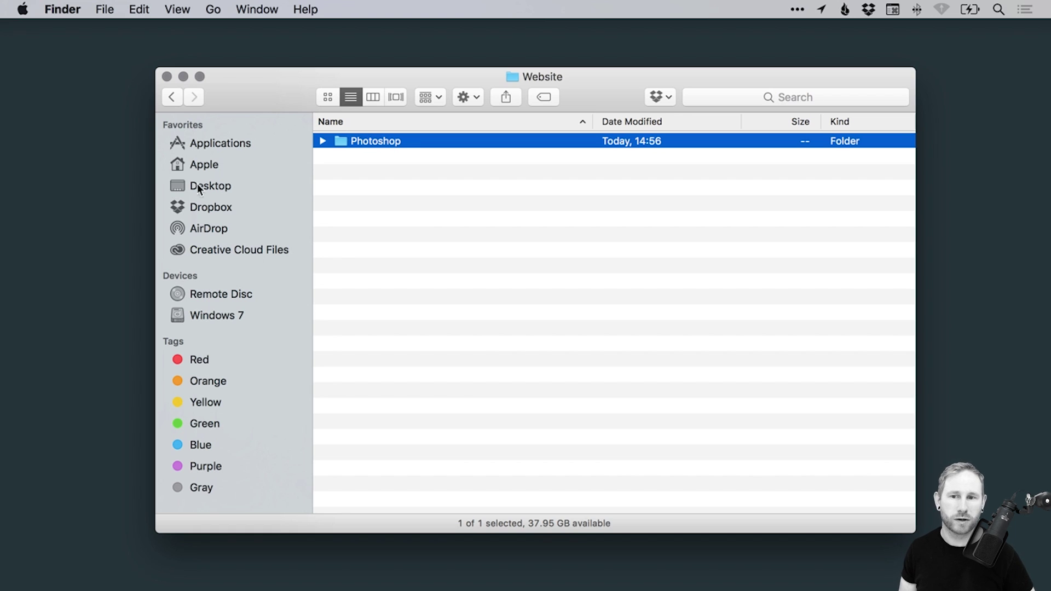
Create a second Website subfolder named 'Links' beside Photoshop
{"action": "left_click", "coordinate": [400, 188]}
{"action": "right_click", "coordinate": [376, 172]}
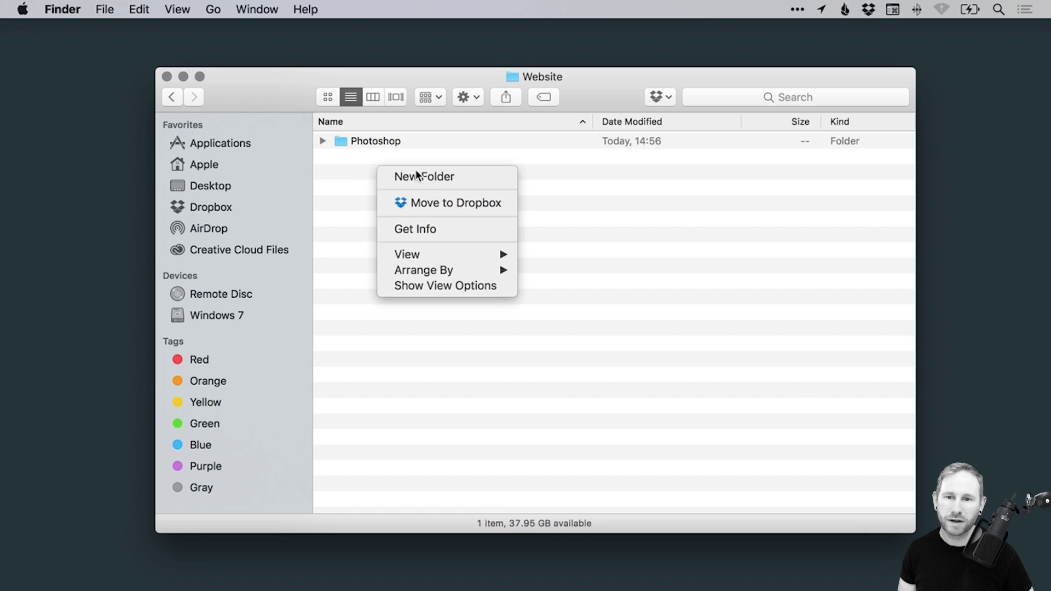
{"action": "left_click", "coordinate": [415, 170]}
{"action": "type", "text": "L"}
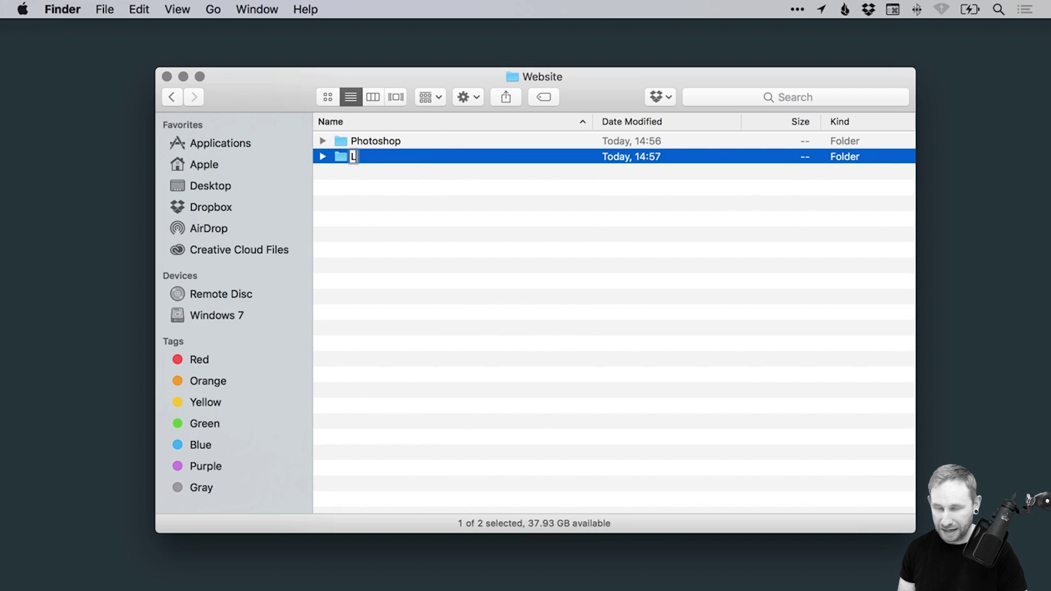
{"action": "type", "text": "inks"}
{"action": "key", "text": "Return"}
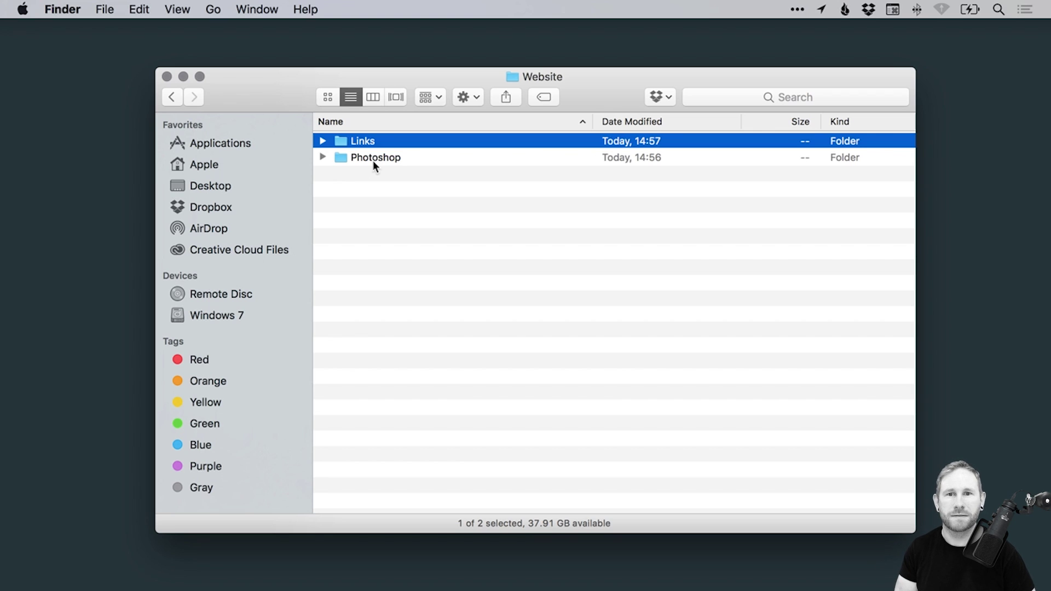
Create a third Website subfolder named 'Prep' beside Links and Photoshop
{"action": "left_click", "coordinate": [377, 201]}
{"action": "right_click", "coordinate": [366, 191]}
{"action": "left_click", "coordinate": [387, 198]}
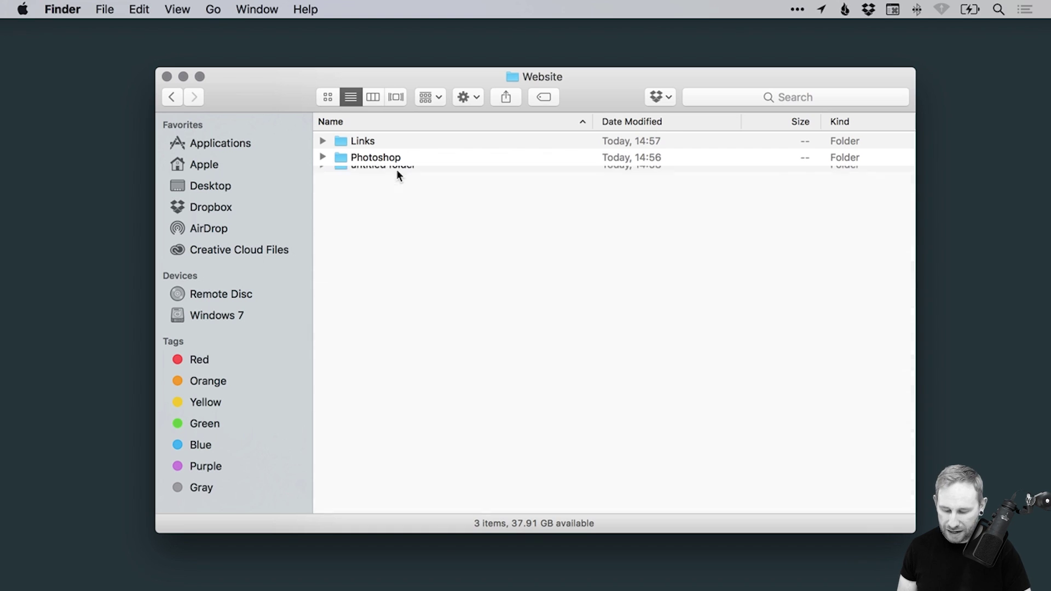
{"action": "type", "text": "Prep"}
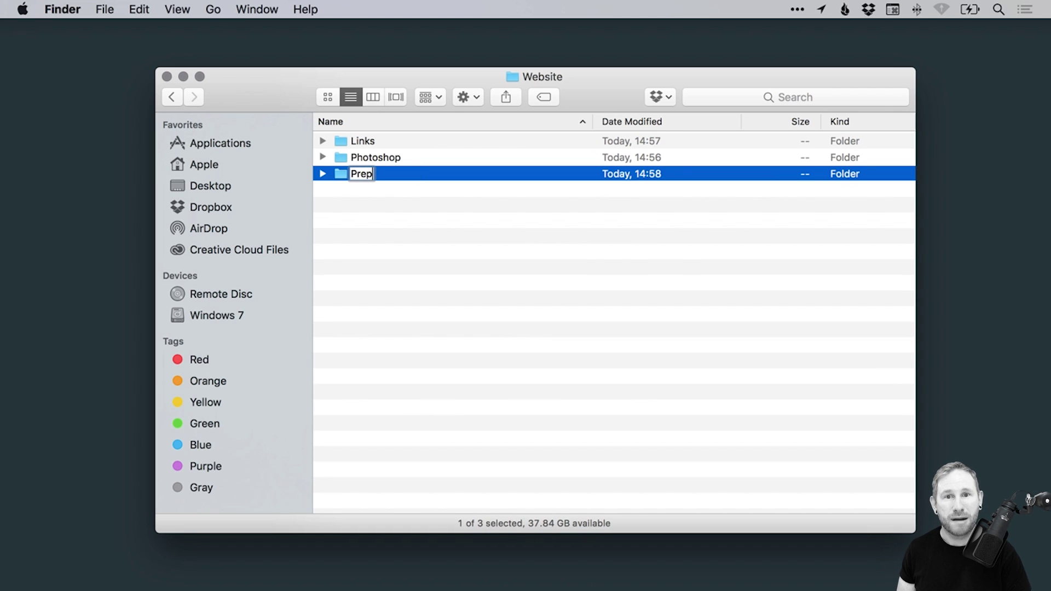
{"action": "key", "text": "Return"}
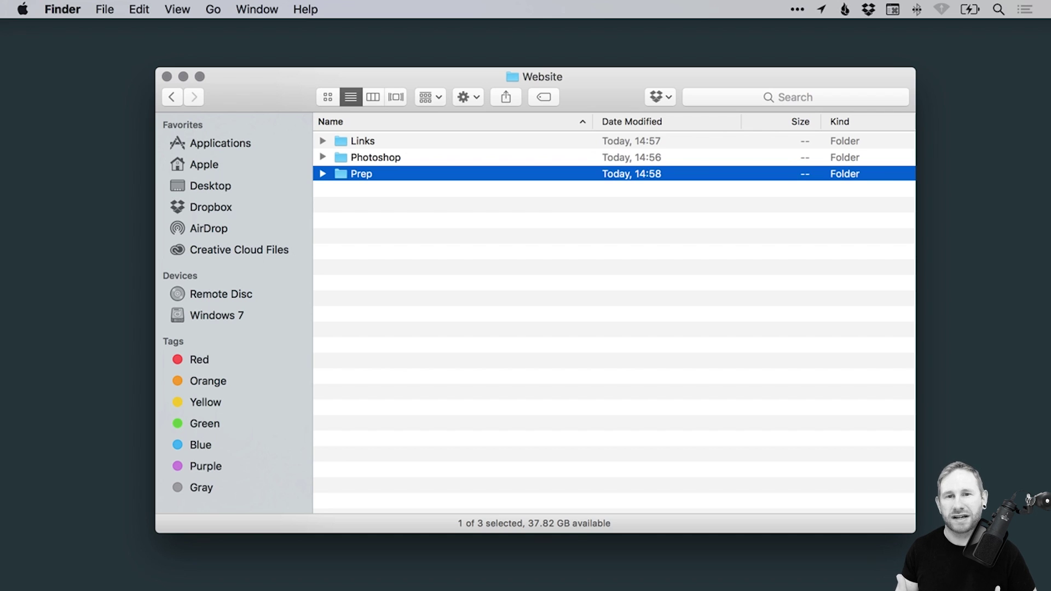
Create a fourth Website subfolder named 'Reference', replacing the mistyped name
{"action": "left_click", "coordinate": [383, 213]}
{"action": "right_click", "coordinate": [395, 212]}
{"action": "left_click", "coordinate": [407, 218]}
{"action": "type", "text": "e"}
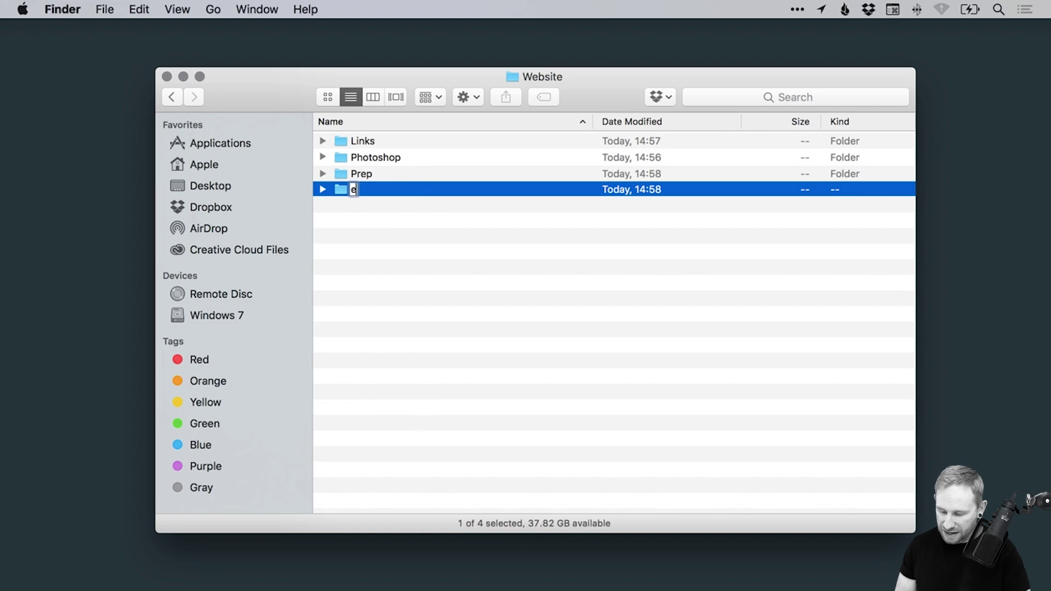
{"action": "type", "text": "sour"}
{"action": "key", "text": "super+a"}
{"action": "type", "text": "Re"}
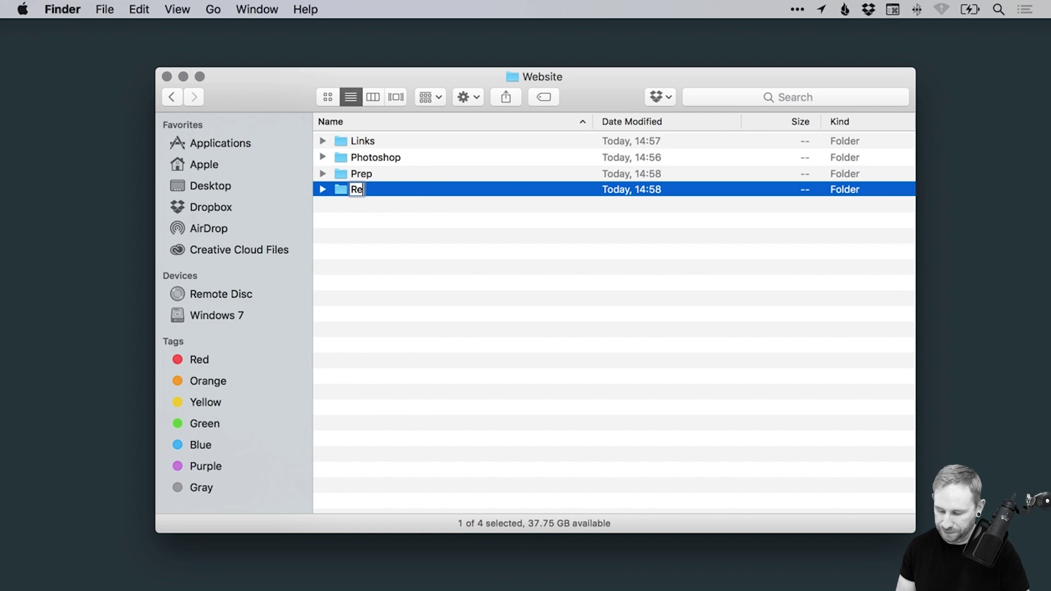
{"action": "type", "text": "ference"}
{"action": "key", "text": "Return"}
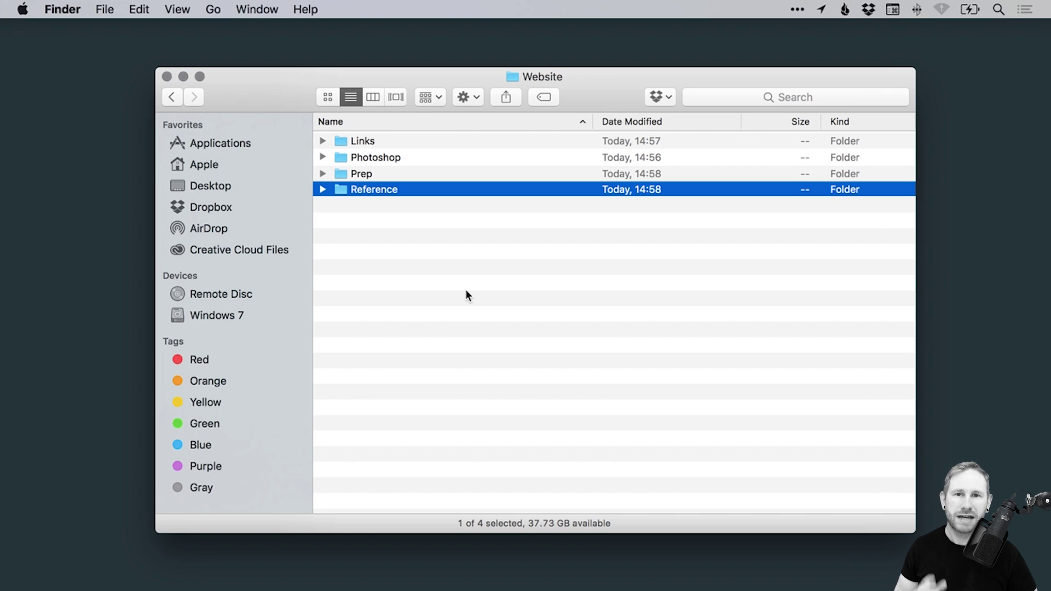
Create a fifth Website subfolder named 'Output'
{"action": "left_click", "coordinate": [419, 239]}
{"action": "right_click", "coordinate": [384, 232]}
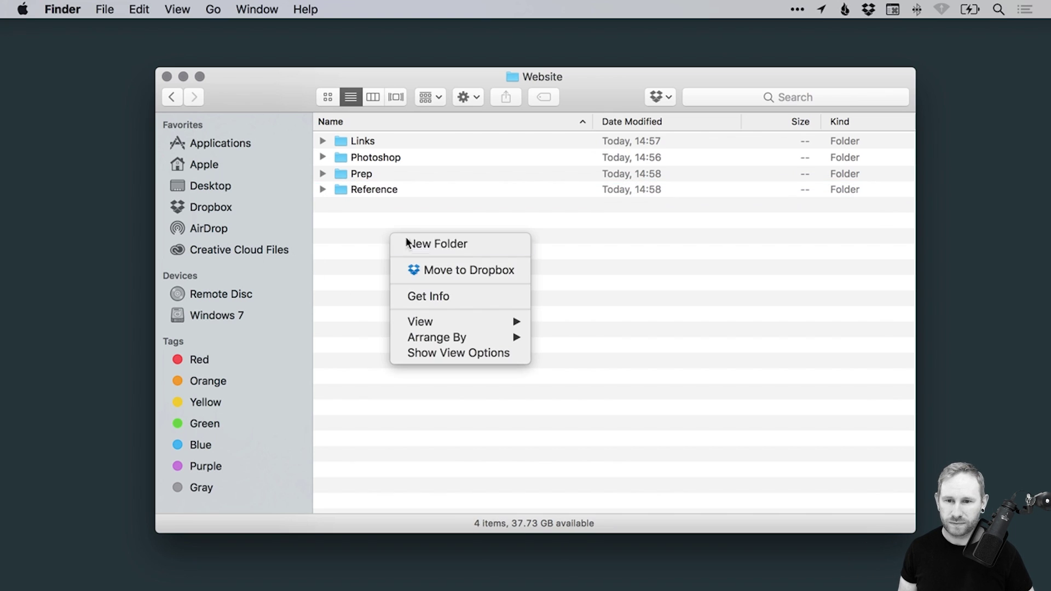
{"action": "left_click", "coordinate": [405, 241]}
{"action": "type", "text": "Output"}
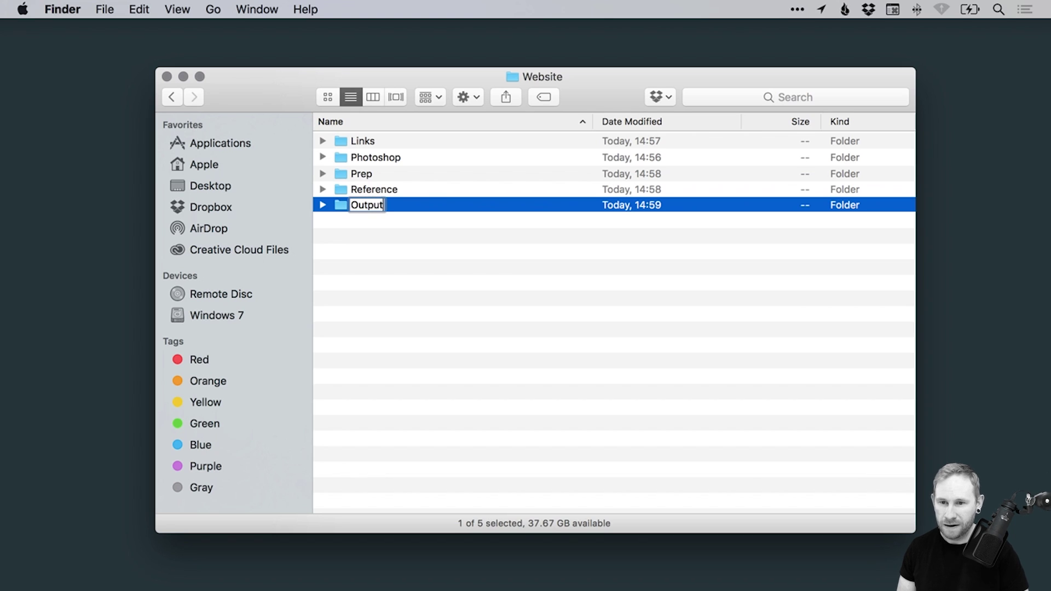
{"action": "key", "text": "Return"}
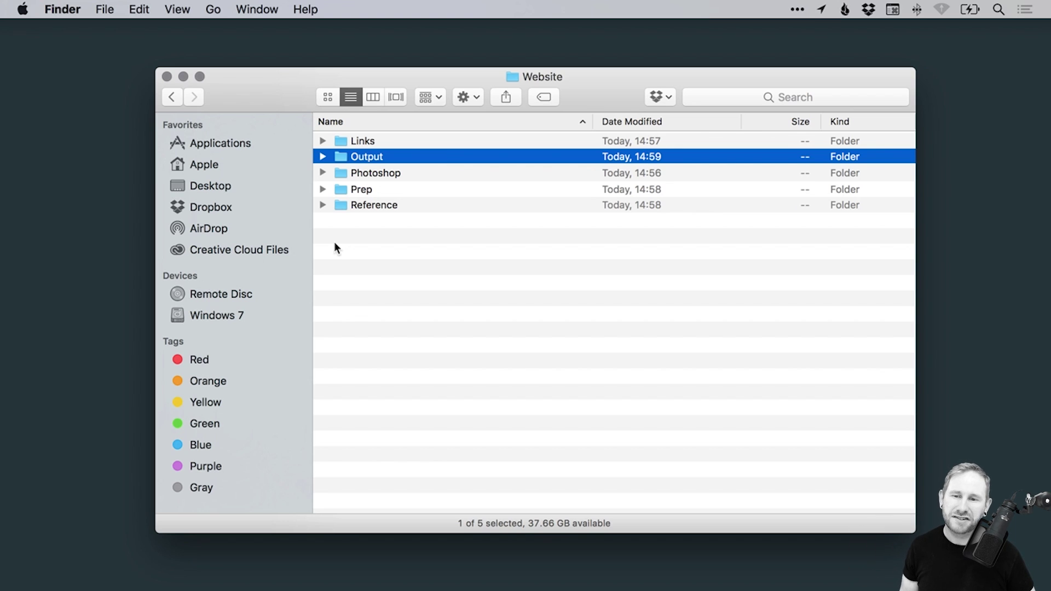
Expand the Photoshop and Output folders in the list to show they are empty
{"action": "left_click", "coordinate": [366, 254]}
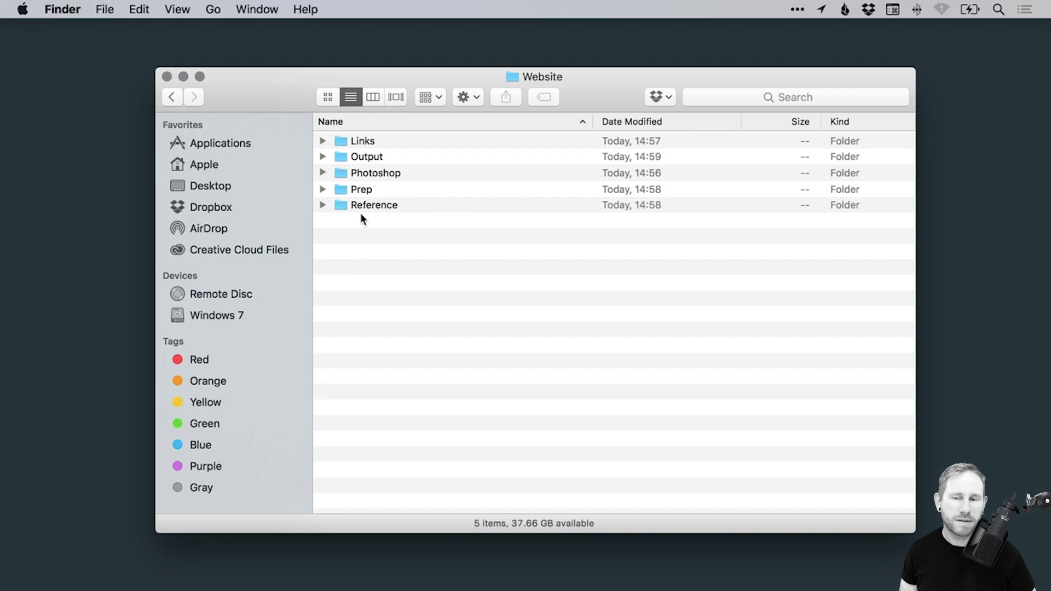
{"action": "left_click", "coordinate": [323, 172]}
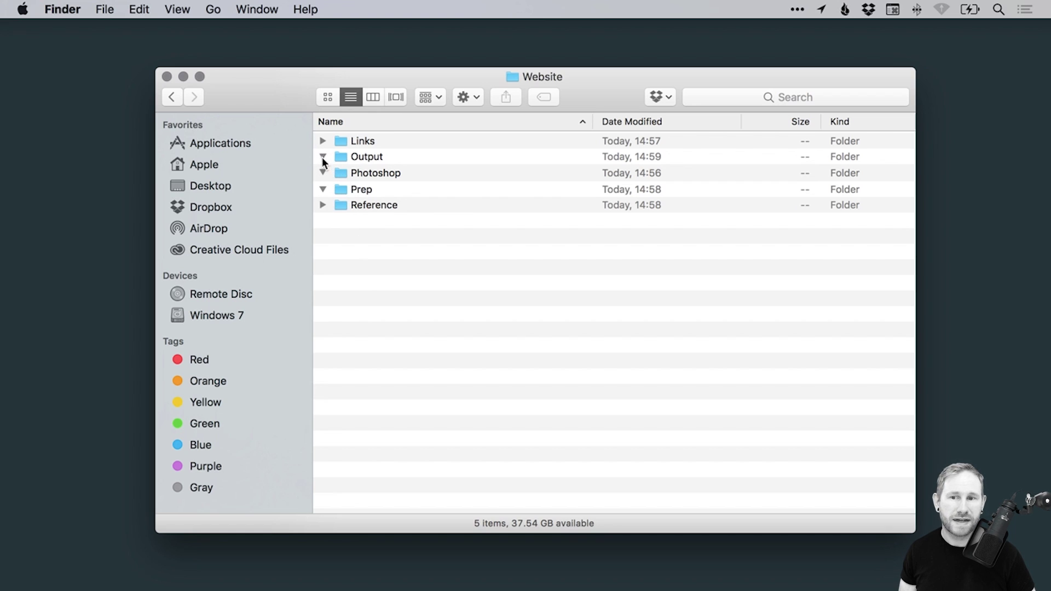
{"action": "left_click", "coordinate": [323, 157]}
Inside the Photoshop folder, create a new folder named with the client's name
{"action": "double_click", "coordinate": [364, 174]}
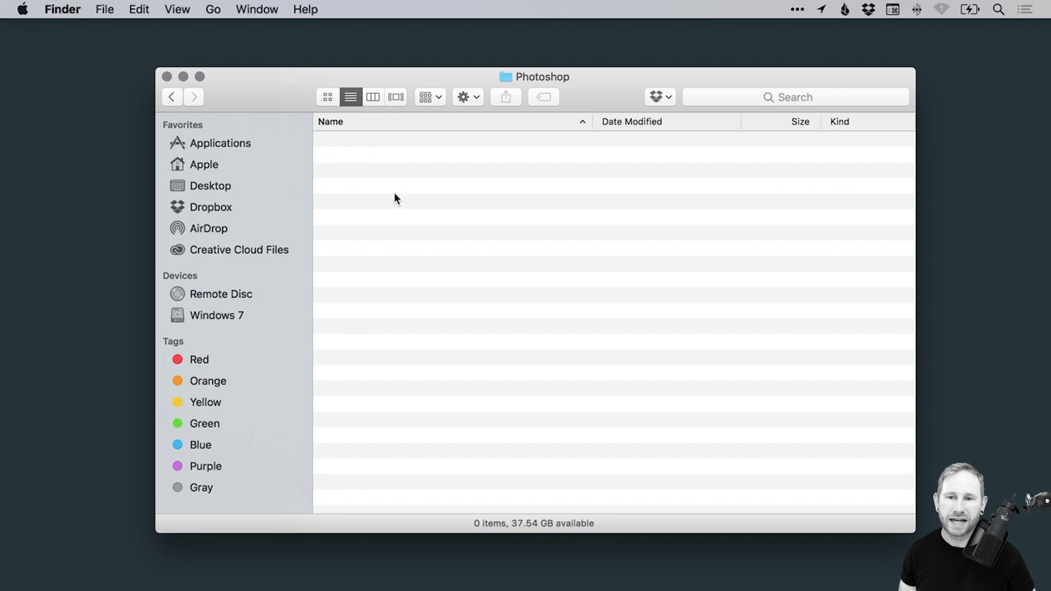
{"action": "right_click", "coordinate": [394, 195]}
{"action": "left_click", "coordinate": [462, 199]}
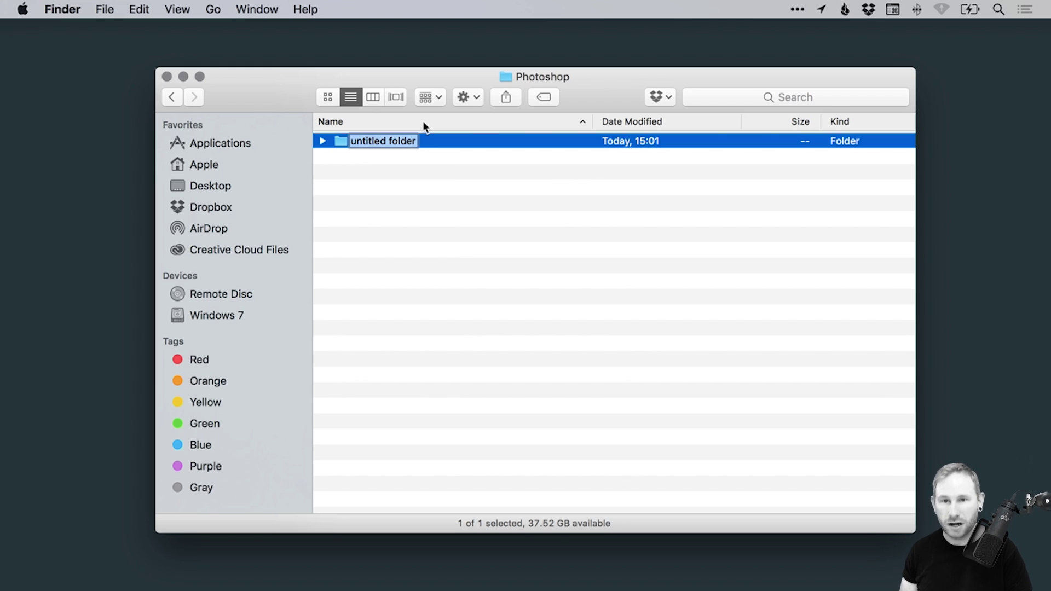
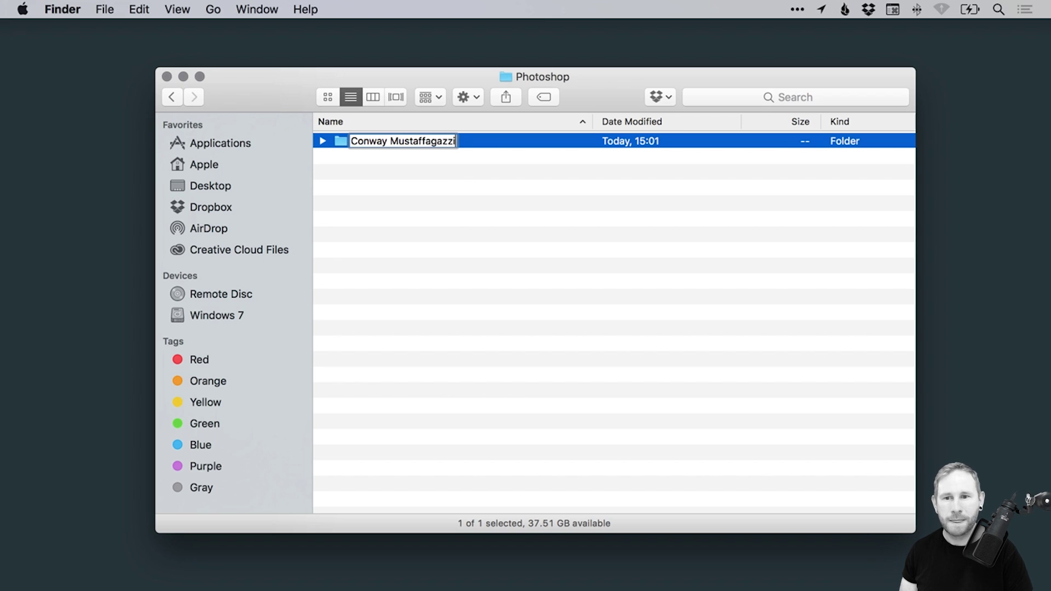
{"action": "key", "text": "Return"}
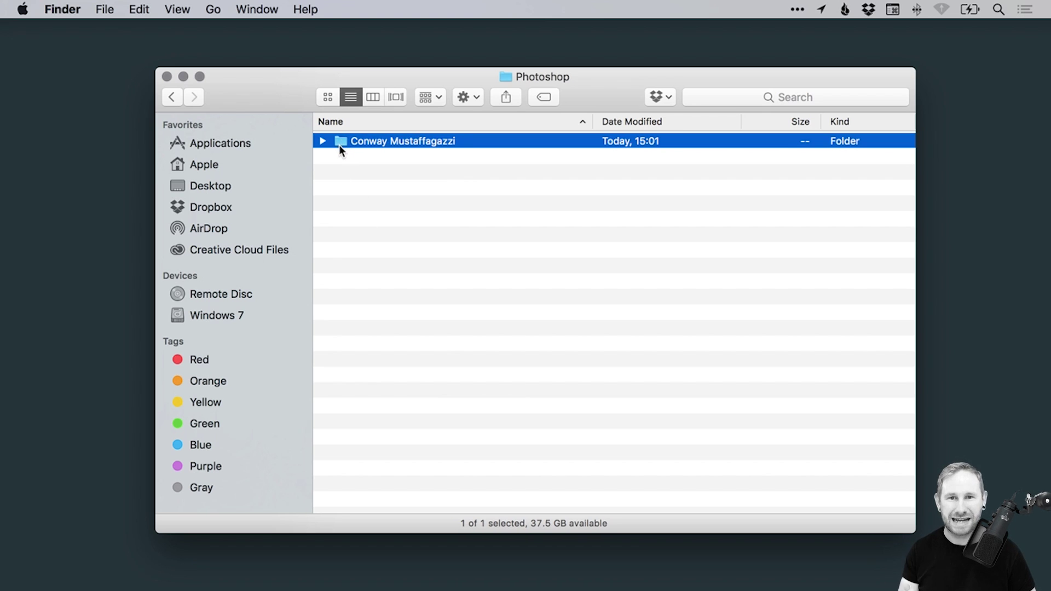
Rename that folder by appending '_Website_Homepage.psd' to the client's name
{"action": "left_click", "coordinate": [410, 192]}
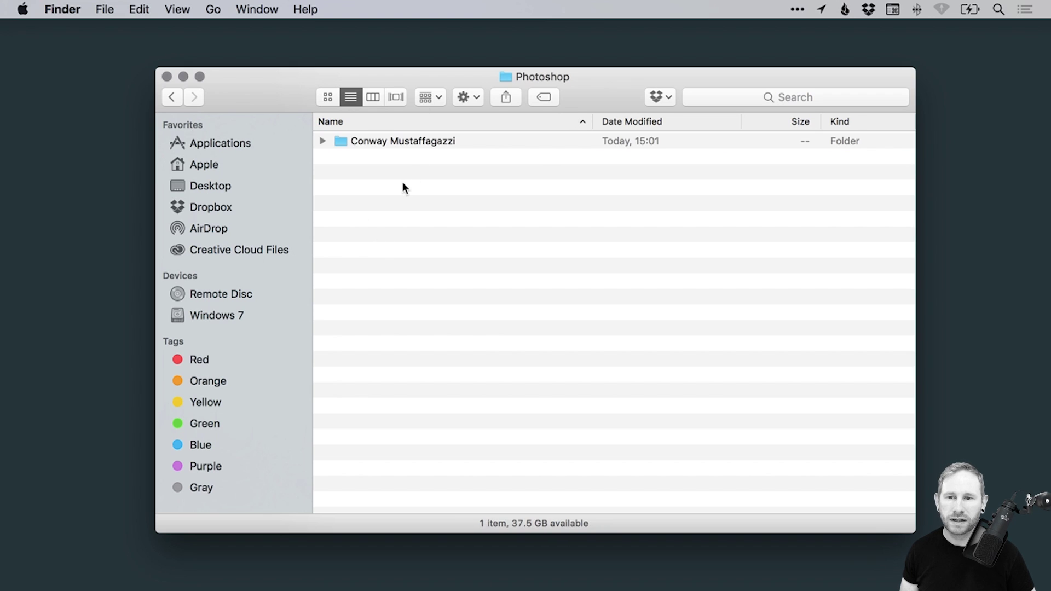
{"action": "left_click", "coordinate": [398, 141]}
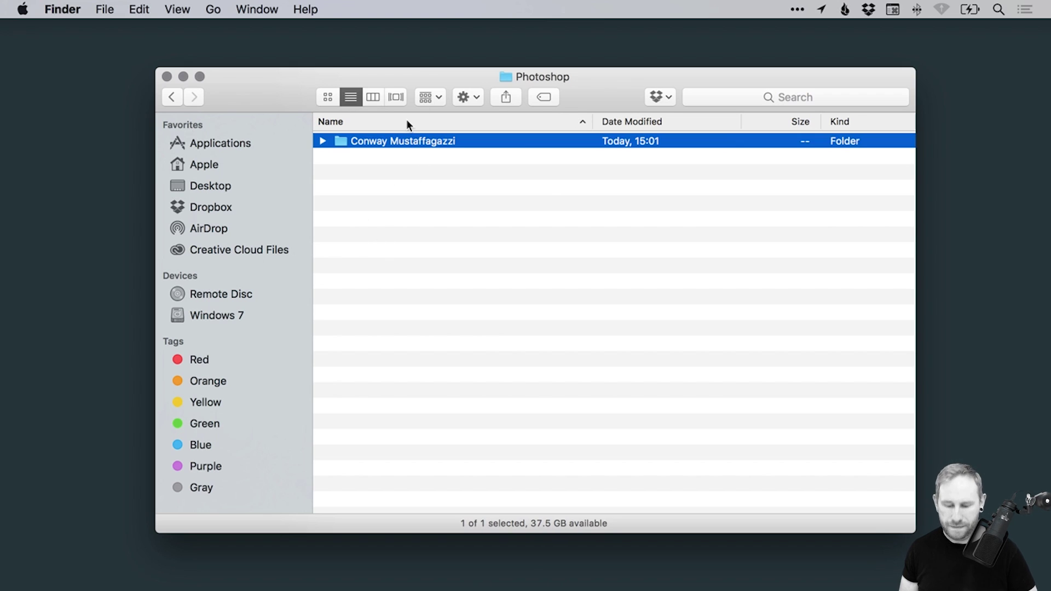
{"action": "key", "text": "Return"}
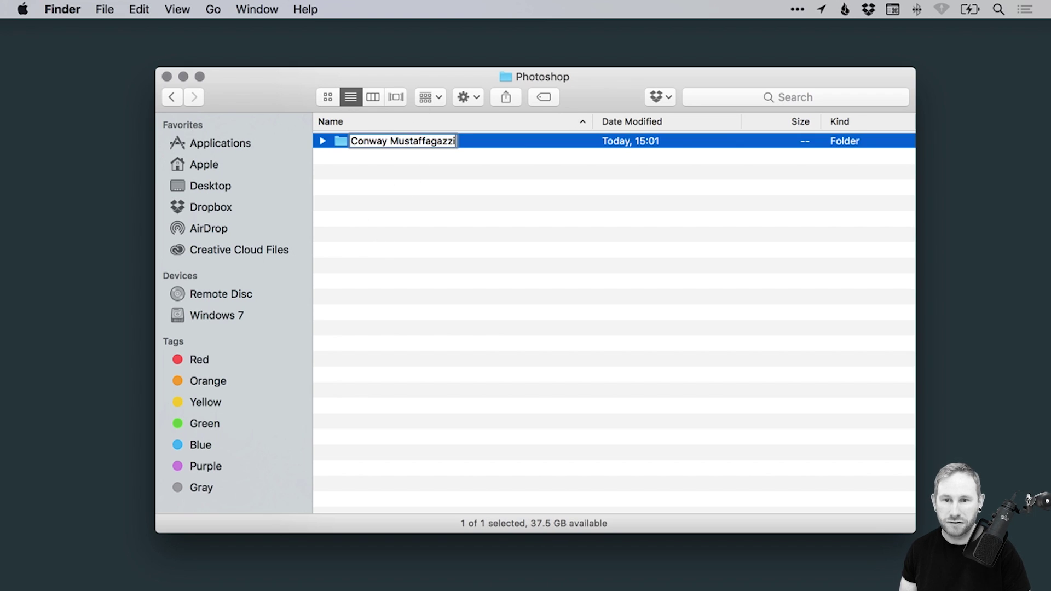
{"action": "type", "text": "-"}
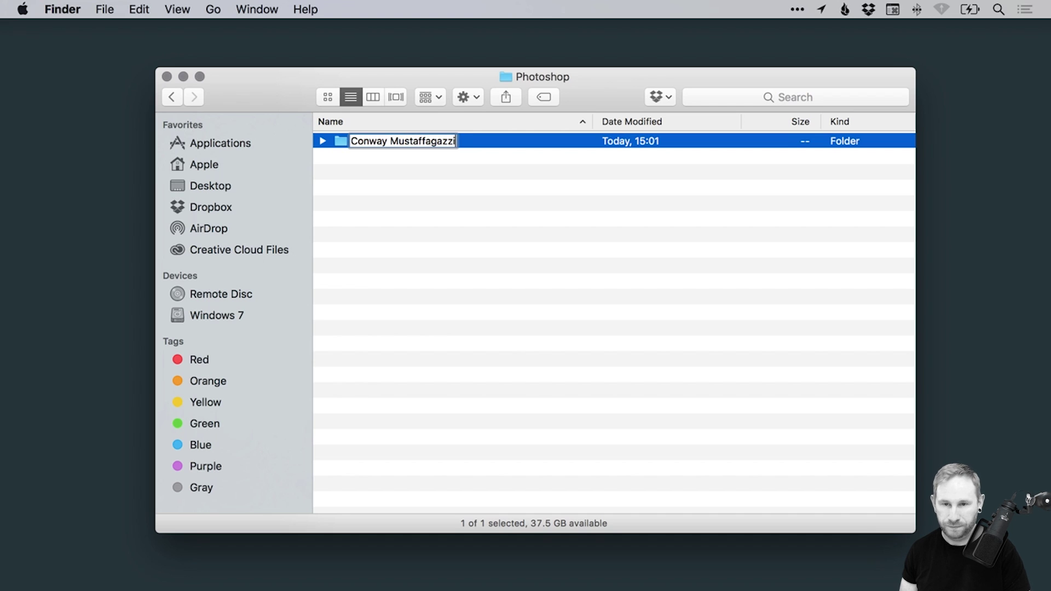
{"action": "key", "text": "BackSpace"}
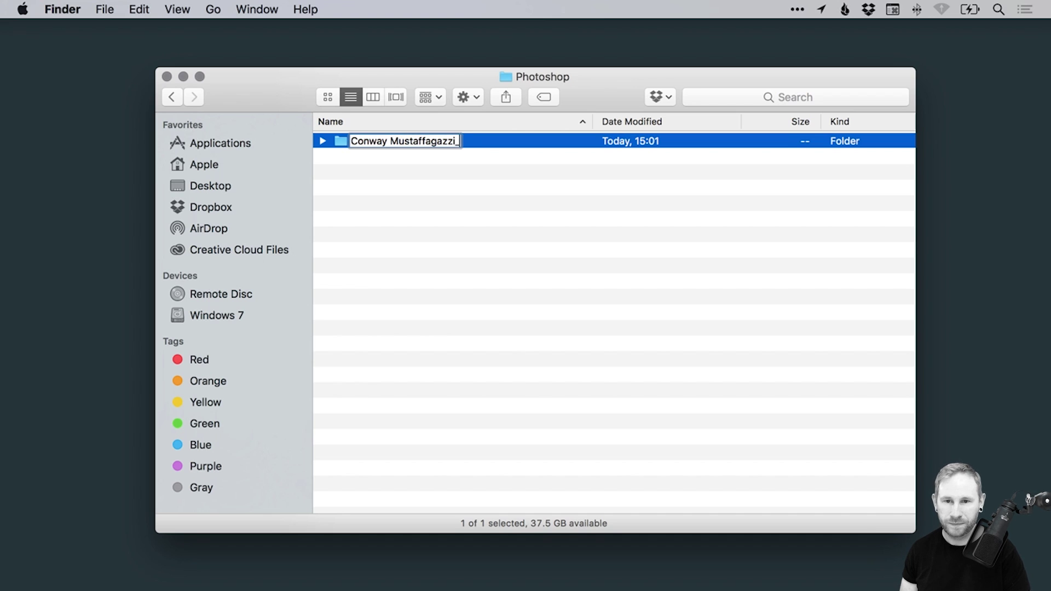
{"action": "type", "text": "_"}
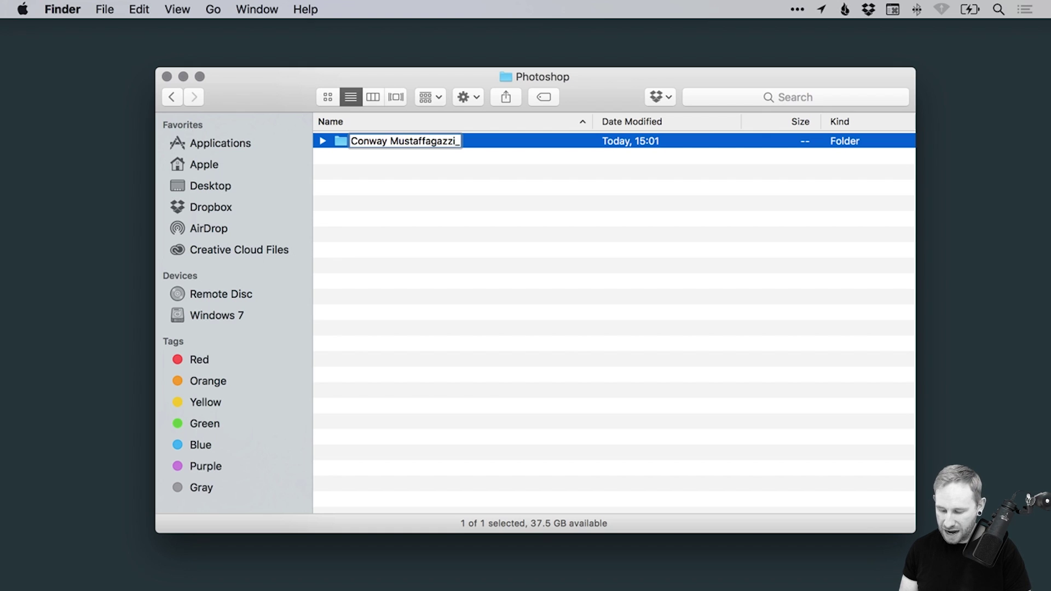
{"action": "type", "text": "Website"}
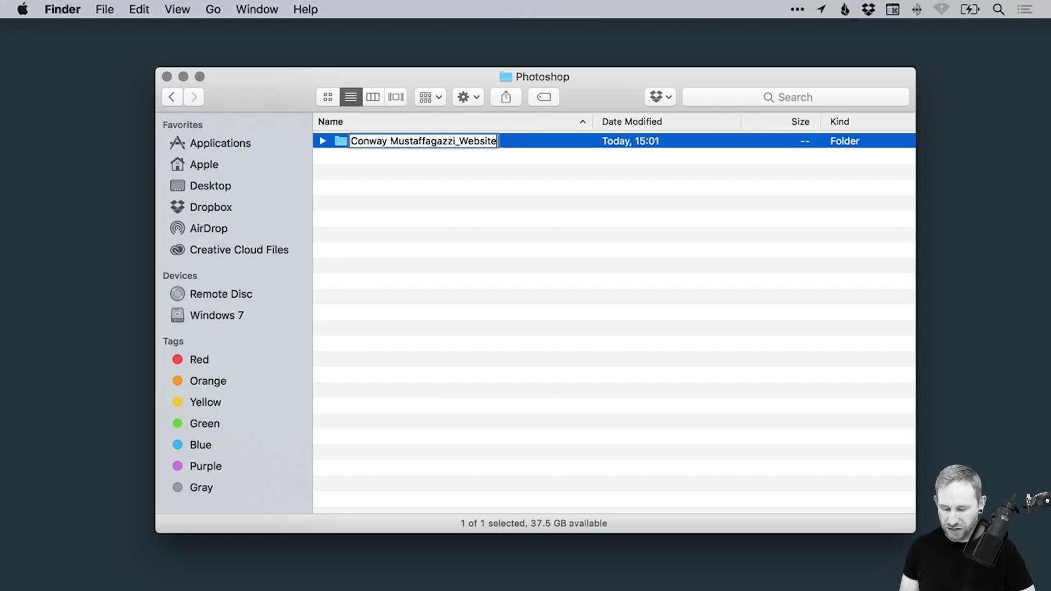
{"action": "type", "text": "_"}
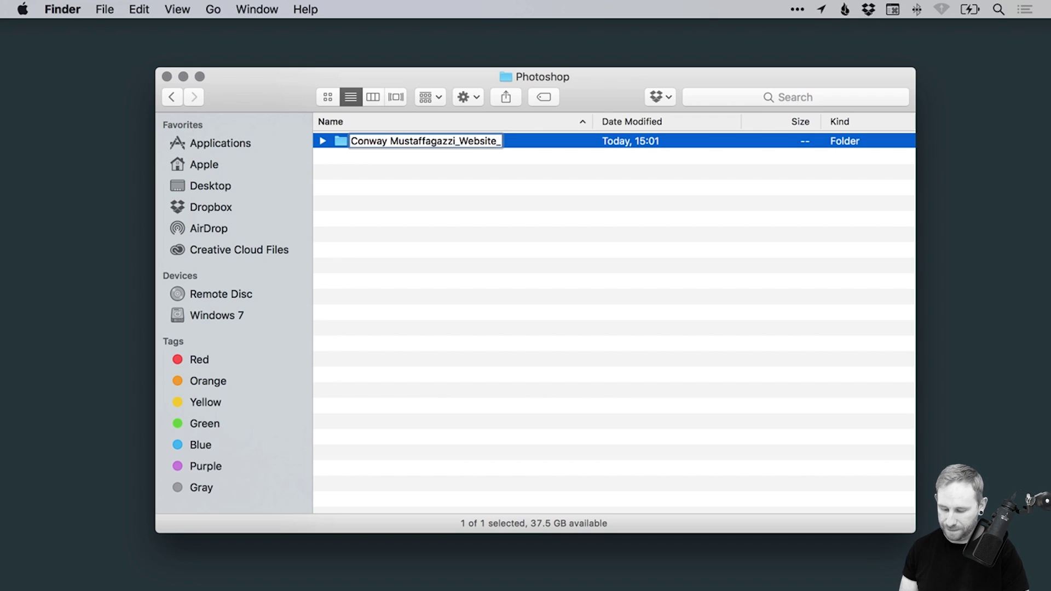
{"action": "type", "text": "Homepage"}
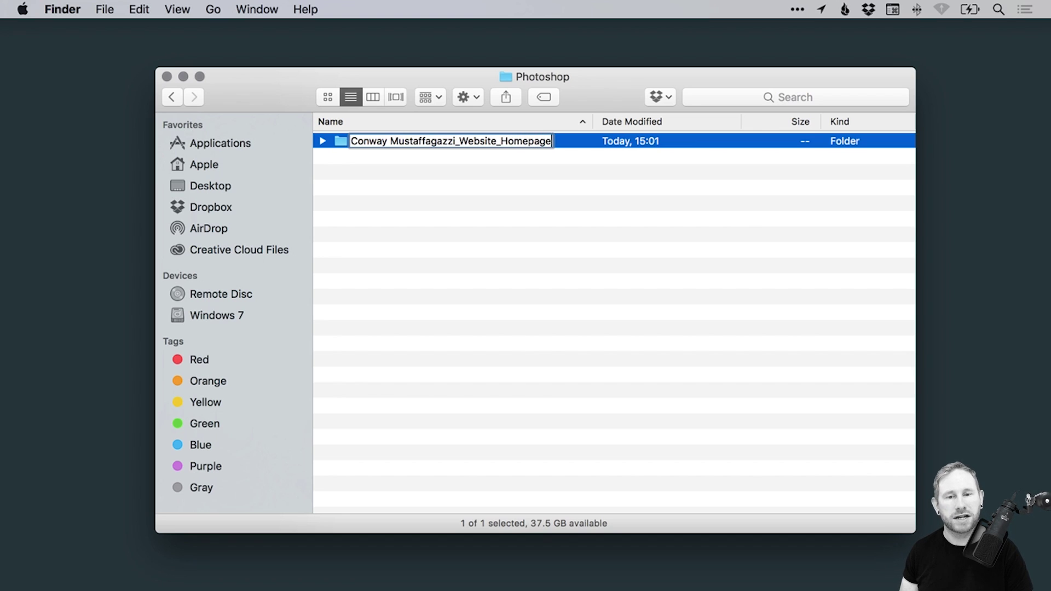
{"action": "type", "text": ".psd"}
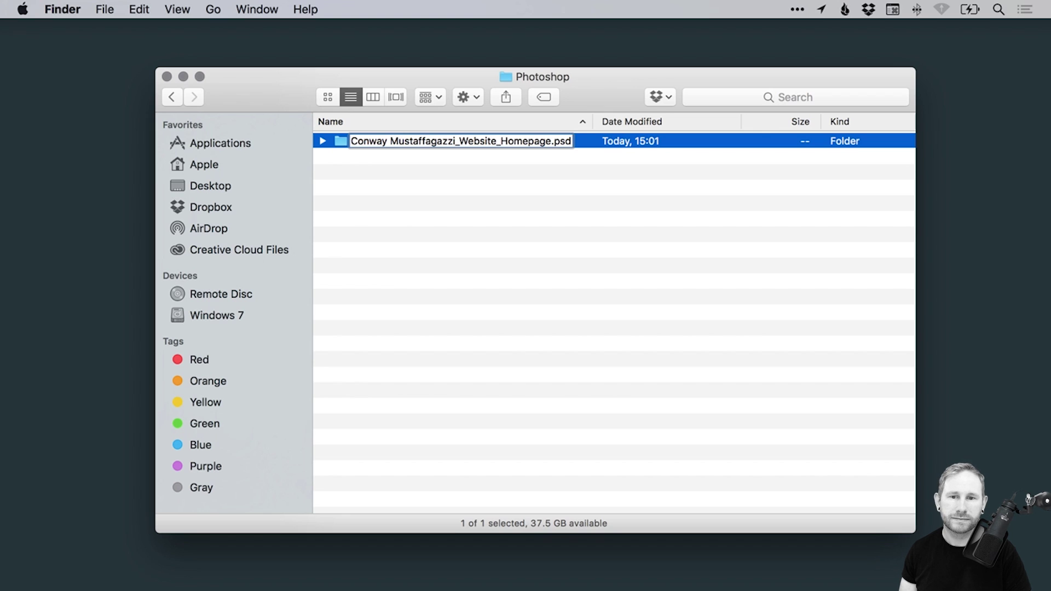
{"action": "key", "text": "Return"}
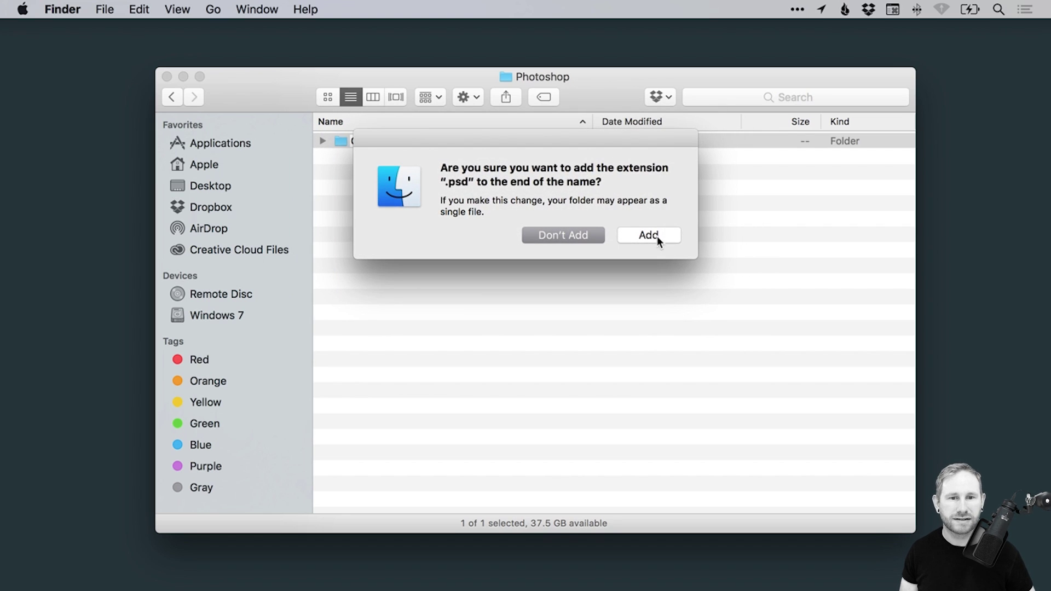
Keep the .psd extension and duplicate Homepage as a copy ending '_Website_Contact.psd'
{"action": "left_click", "coordinate": [657, 235]}
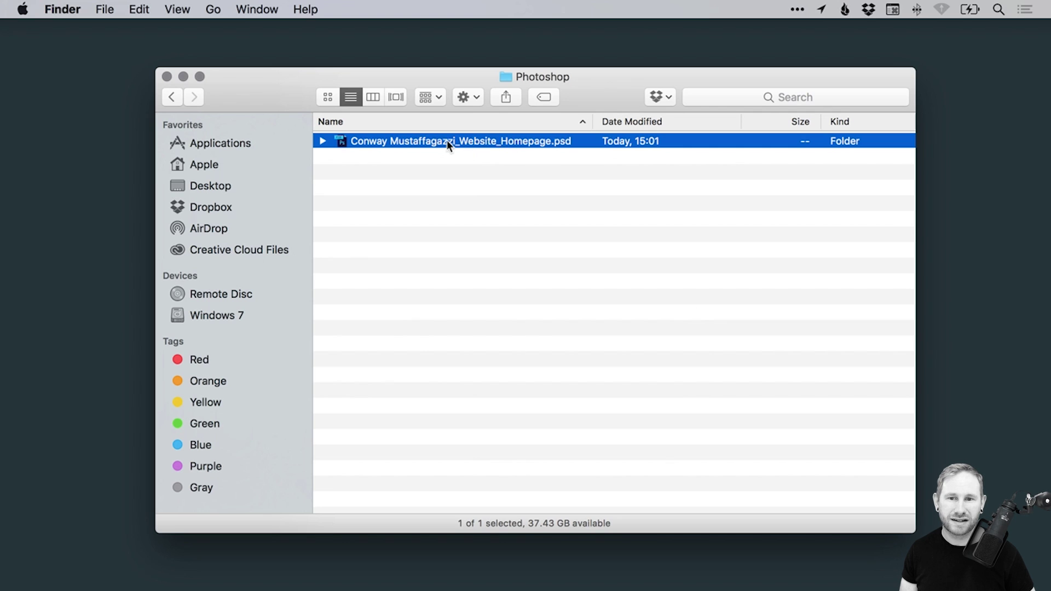
{"action": "left_click_drag", "start_coordinate": [447, 140], "coordinate": [487, 143]}
{"action": "key", "text": "Up"}
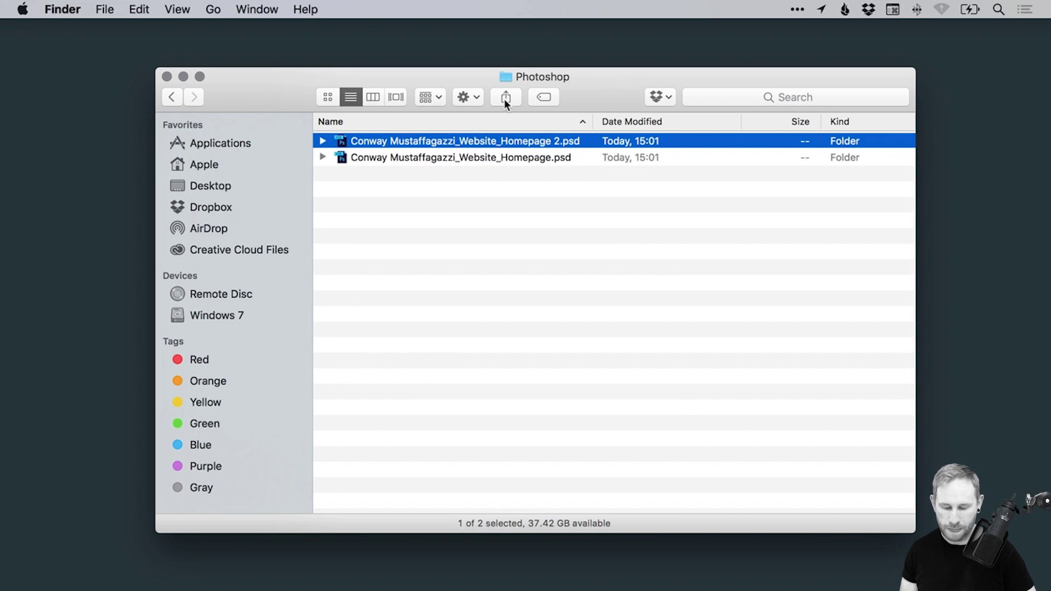
{"action": "key", "text": "Return"}
{"action": "key", "text": "Right"}
{"action": "key", "text": "shift+Left"}
{"action": "key", "text": "BackSpace"}
{"action": "key", "text": "BackSpace"}
{"action": "key", "text": "BackSpace"}
{"action": "key", "text": "BackSpace"}
{"action": "key", "text": "BackSpace"}
{"action": "key", "text": "BackSpace"}
{"action": "key", "text": "BackSpace"}
{"action": "key", "text": "BackSpace"}
{"action": "key", "text": "BackSpace"}
{"action": "key", "text": "BackSpace"}
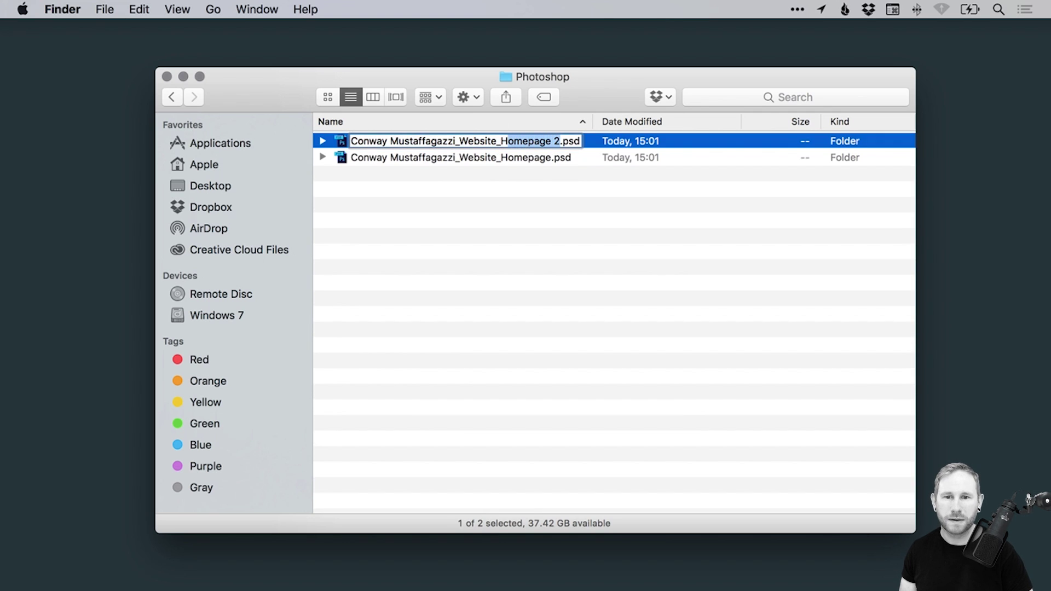
{"action": "type", "text": "Contact"}
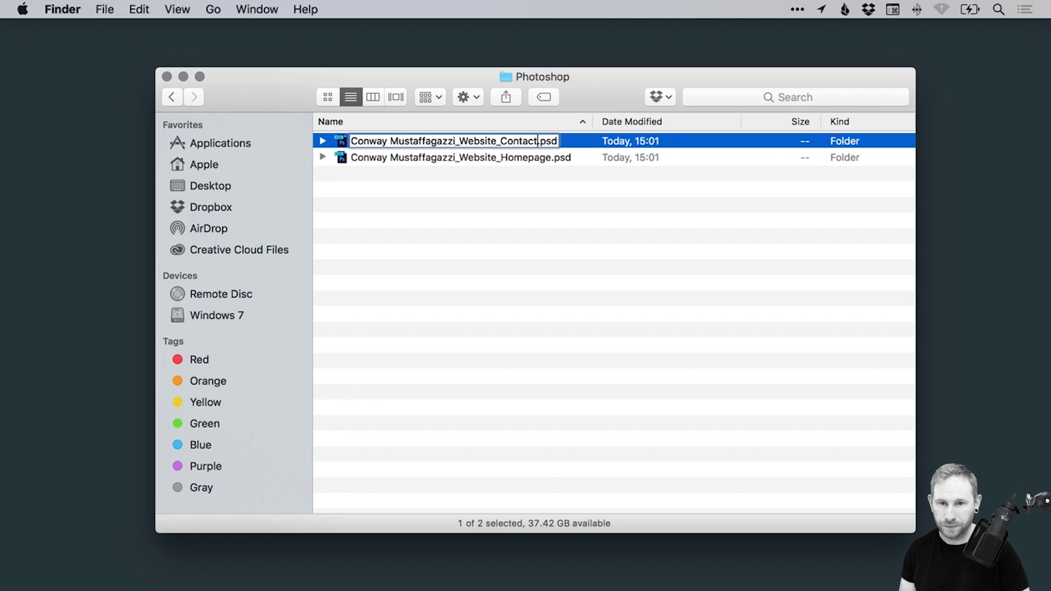
{"action": "key", "text": "Return"}
Duplicate the Contact file and rename the copy to end in '_Website_Testimonials.psd'
{"action": "left_click_drag", "start_coordinate": [495, 154], "coordinate": [504, 198], "text": "alt"}
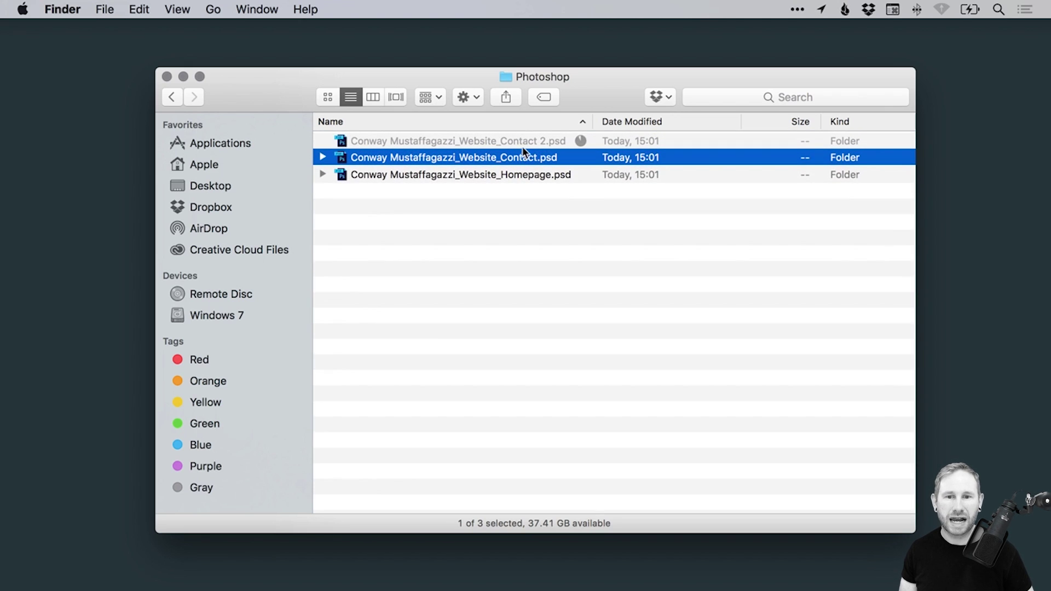
{"action": "key", "text": "Return"}
{"action": "key", "text": "Right"}
{"action": "key", "text": "shift+Left"}
{"action": "key", "text": "shift+Left"}
{"action": "key", "text": "shift+Left"}
{"action": "key", "text": "shift+Left"}
{"action": "key", "text": "shift+Left"}
{"action": "key", "text": "shift+Left"}
{"action": "key", "text": "shift+Left"}
{"action": "key", "text": "shift+Left"}
{"action": "key", "text": "shift+Left"}
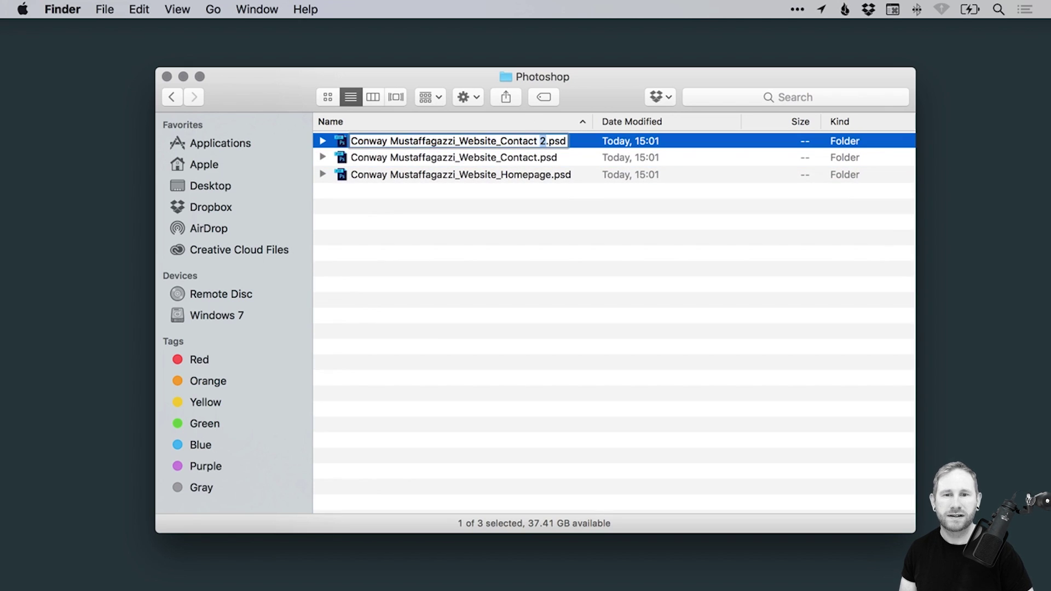
{"action": "type", "text": "Testim"}
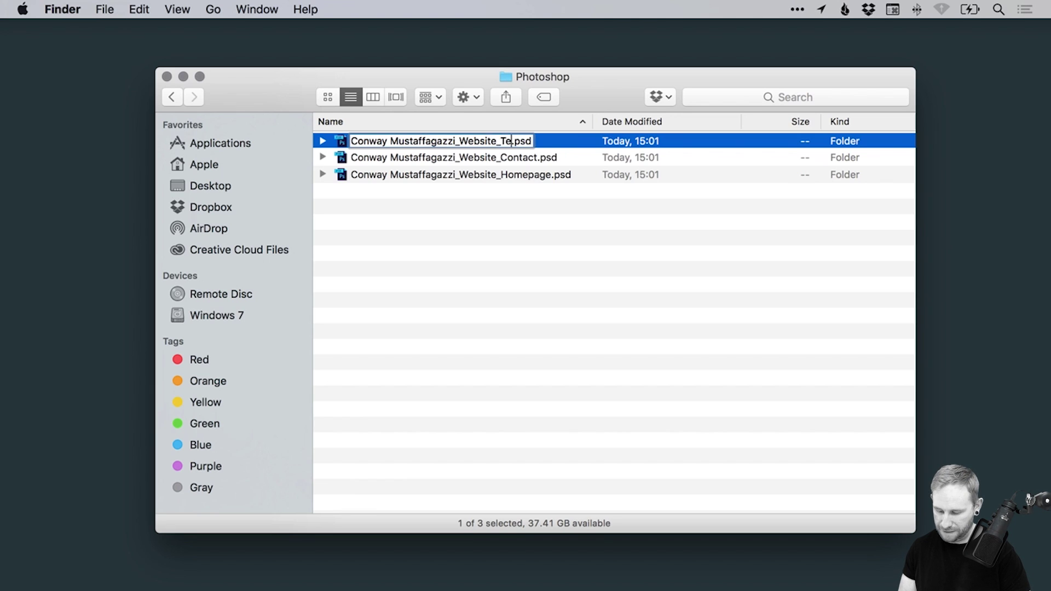
{"action": "type", "text": "onials"}
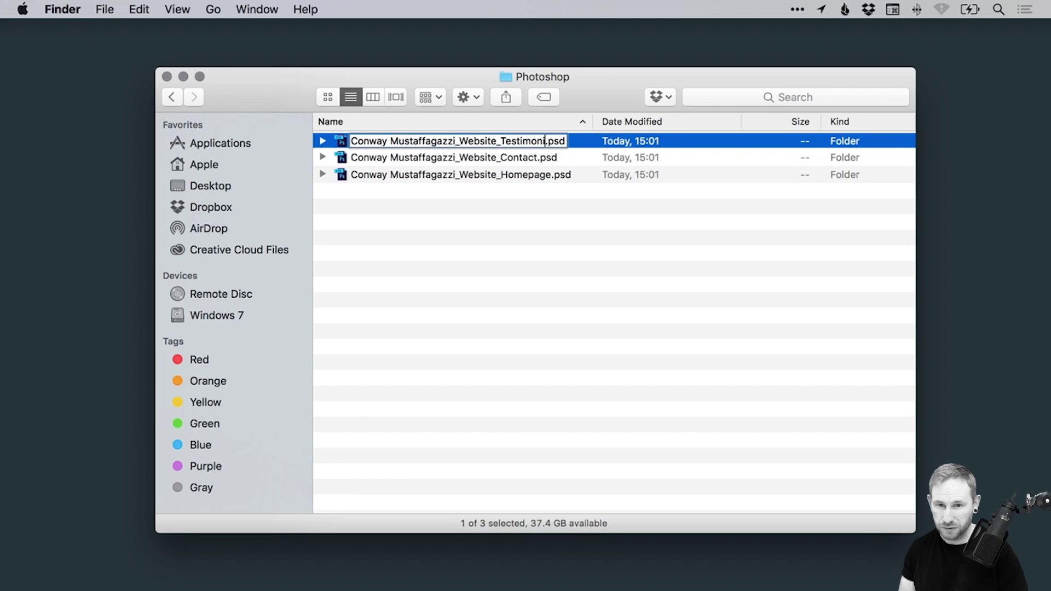
{"action": "key", "text": "Return"}
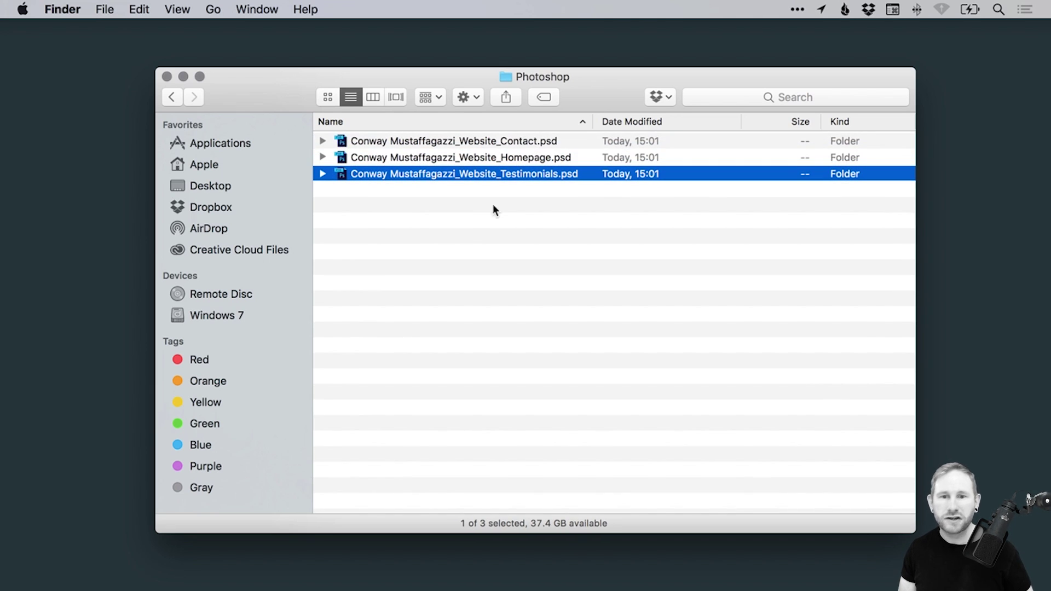
Rename the Homepage PSD so it ends '_Website_Homepage_1920x1080px.psd'
{"action": "left_click", "coordinate": [493, 210]}
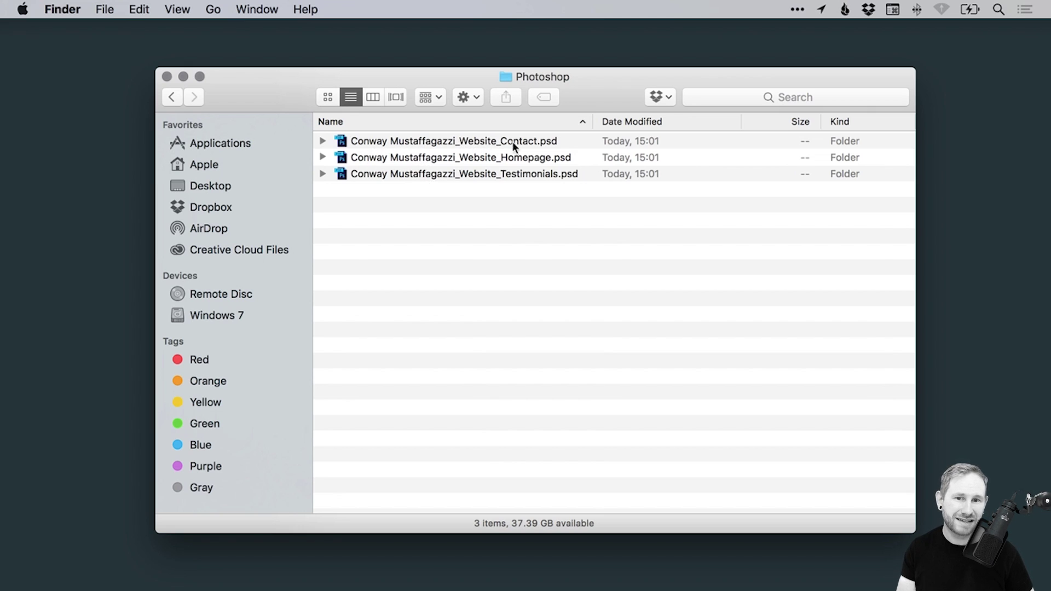
{"action": "left_click", "coordinate": [546, 158]}
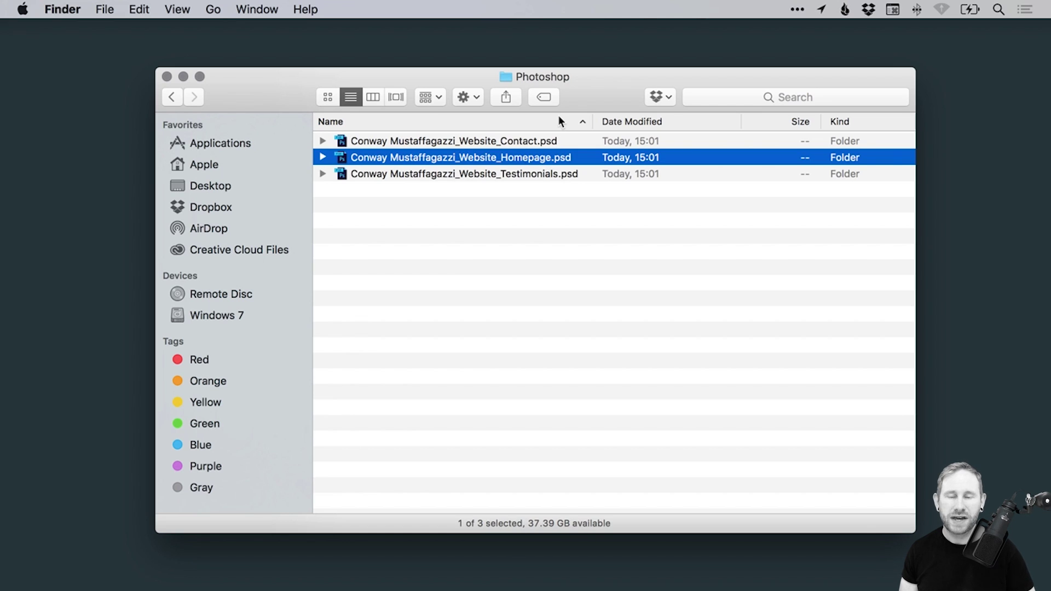
{"action": "key", "text": "Return"}
{"action": "key", "text": "Right"}
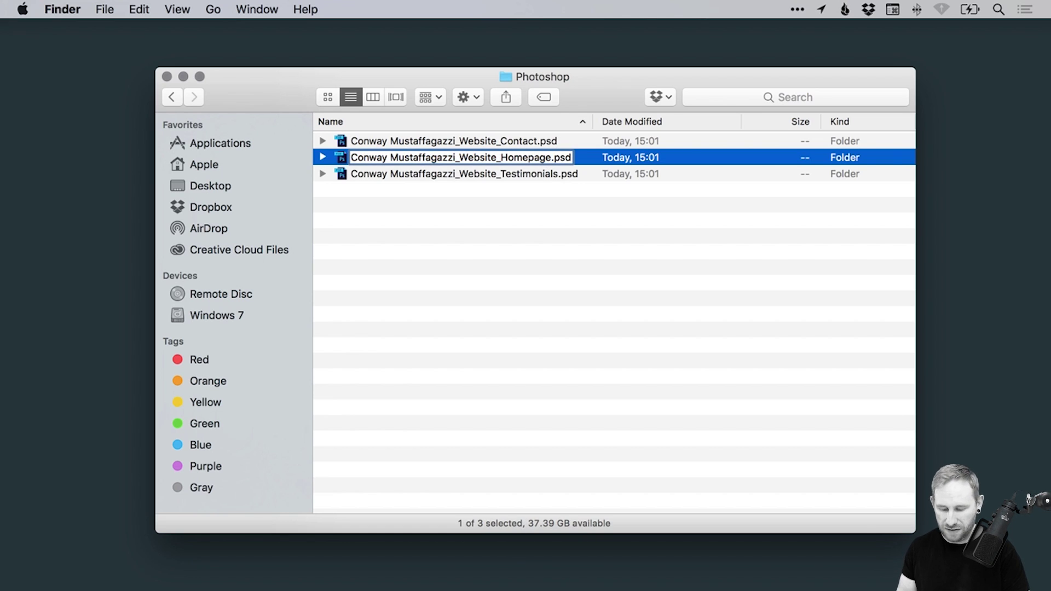
{"action": "type", "text": "_"}
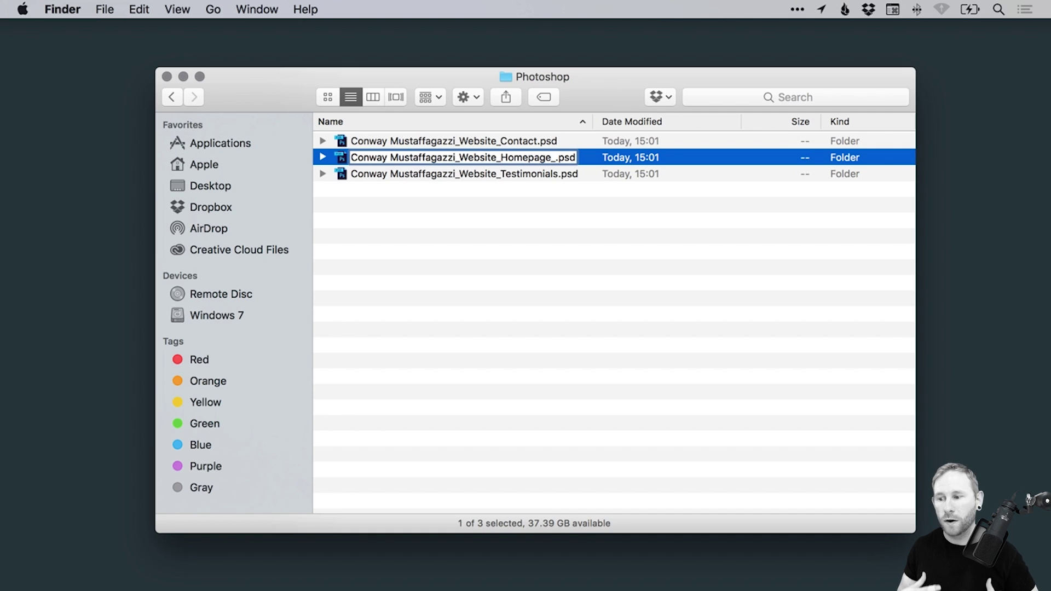
{"action": "type", "text": "A4"}
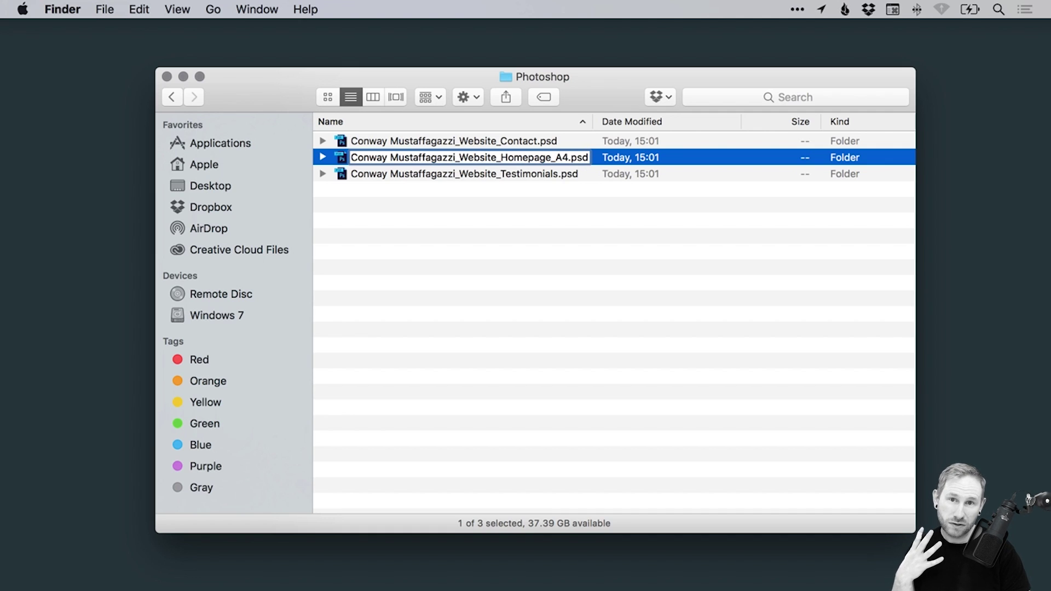
{"action": "key", "text": "BackSpace"}
{"action": "key", "text": "BackSpace"}
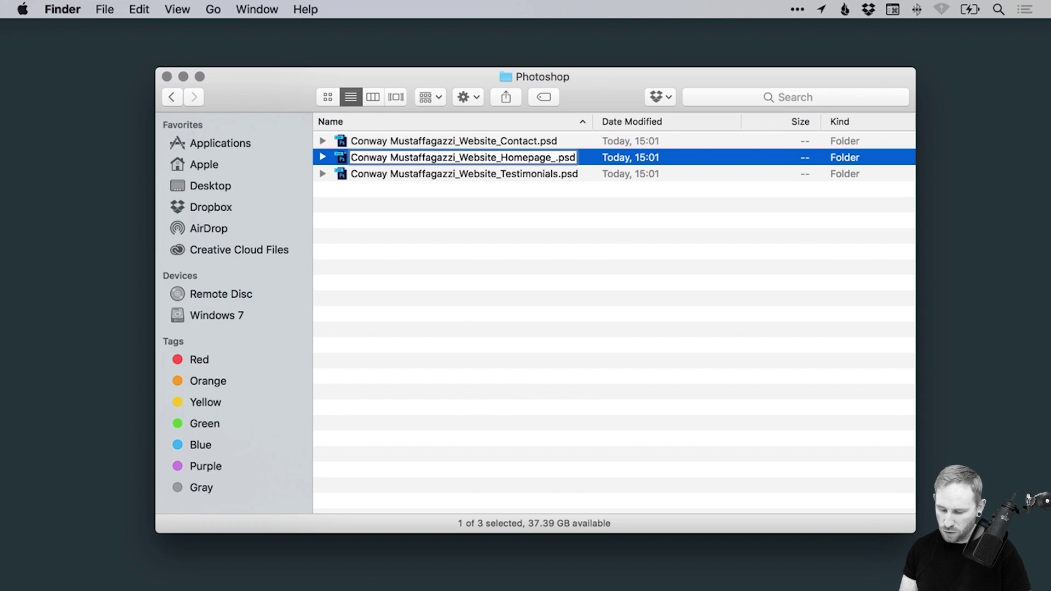
{"action": "type", "text": "1920x"}
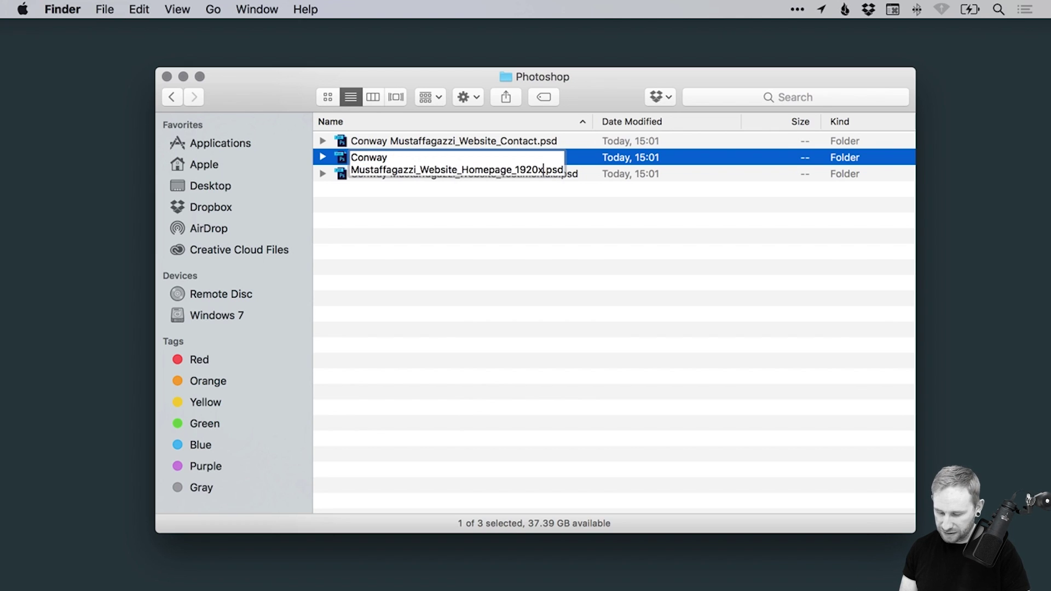
{"action": "type", "text": "1080px"}
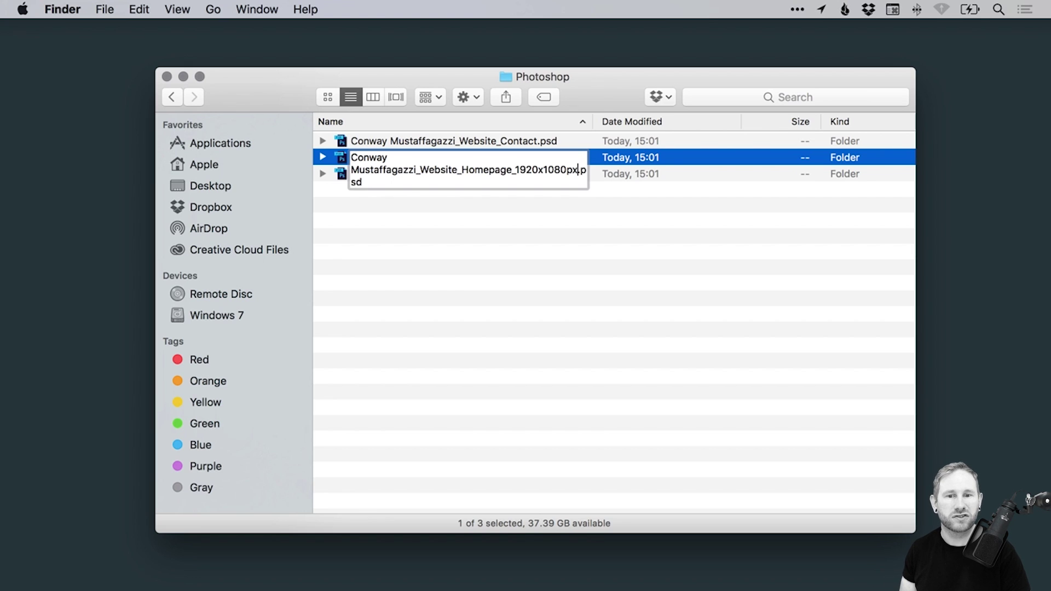
{"action": "key", "text": "Return"}
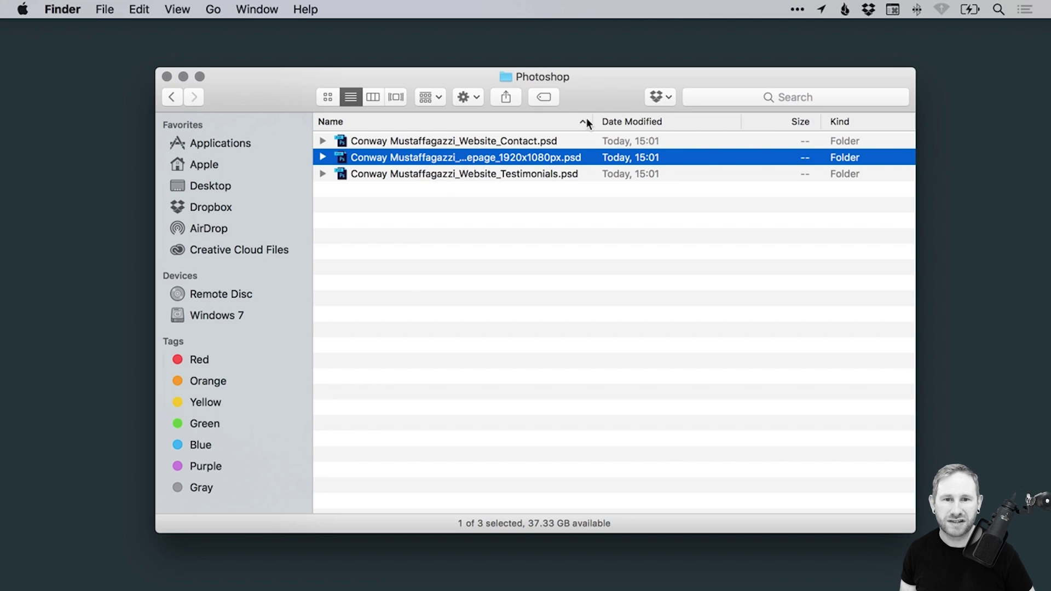
Widen the Name column, then go into the client folder and its Website folder
{"action": "left_click_drag", "start_coordinate": [592, 117], "coordinate": [660, 113]}
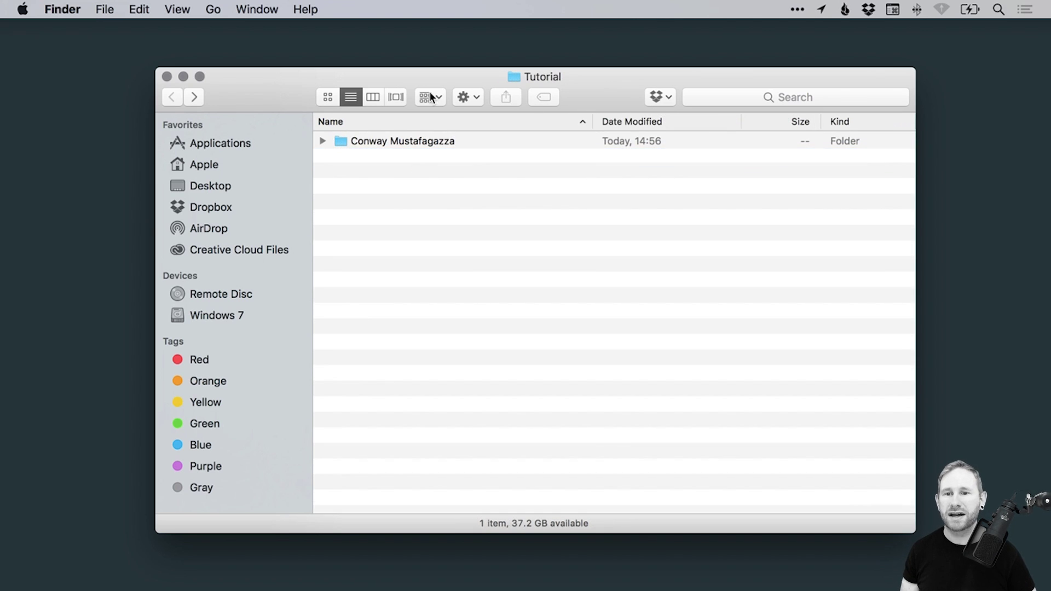
{"action": "double_click", "coordinate": [398, 139]}
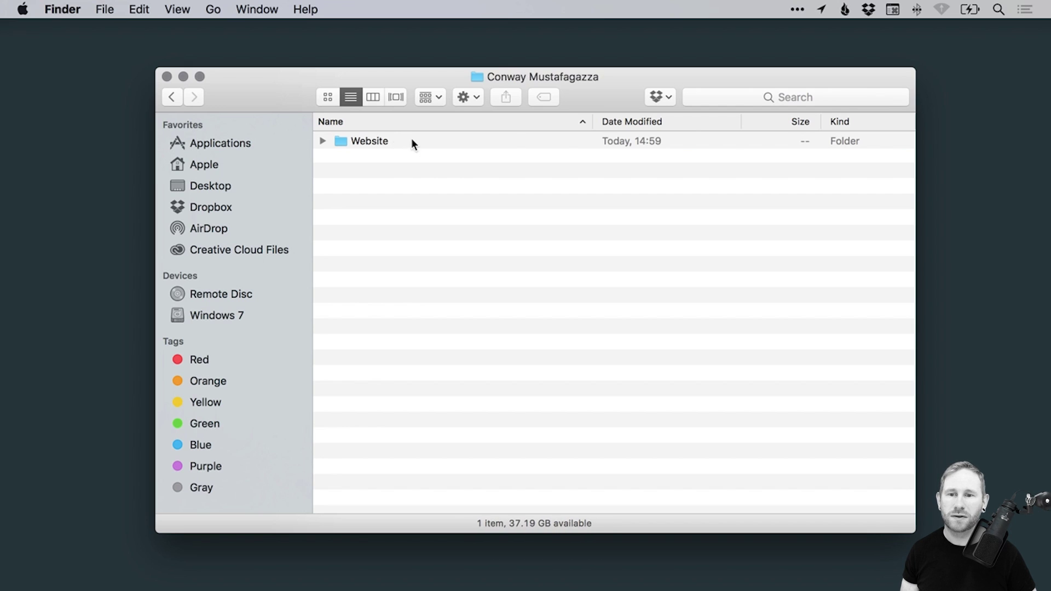
{"action": "double_click", "coordinate": [376, 143]}
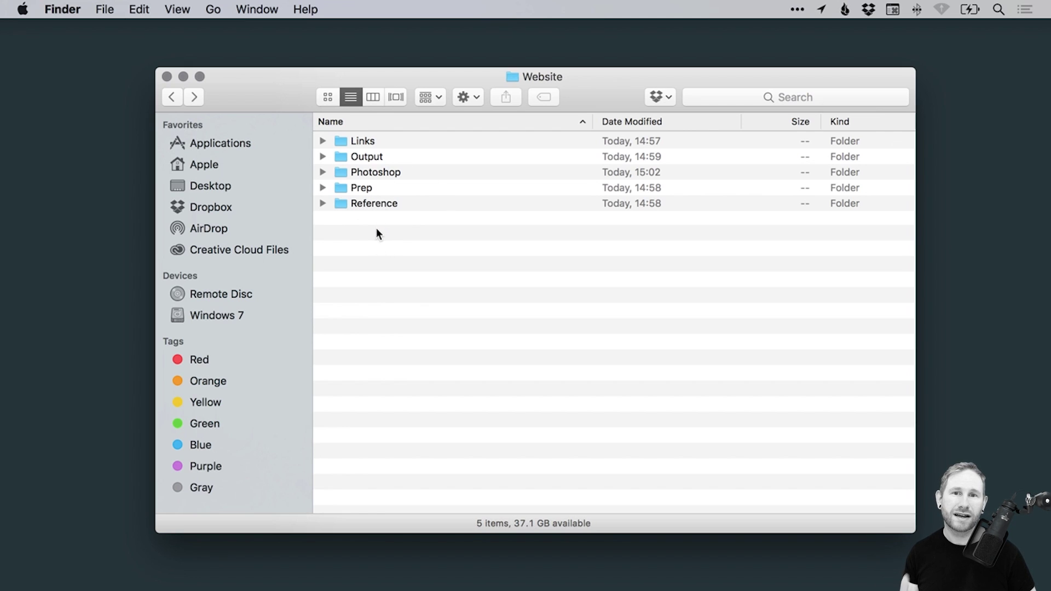
Open the Photoshop subfolder to list Contact, Homepage_1920x1080px and Testimonials PSDs
{"action": "double_click", "coordinate": [372, 172]}
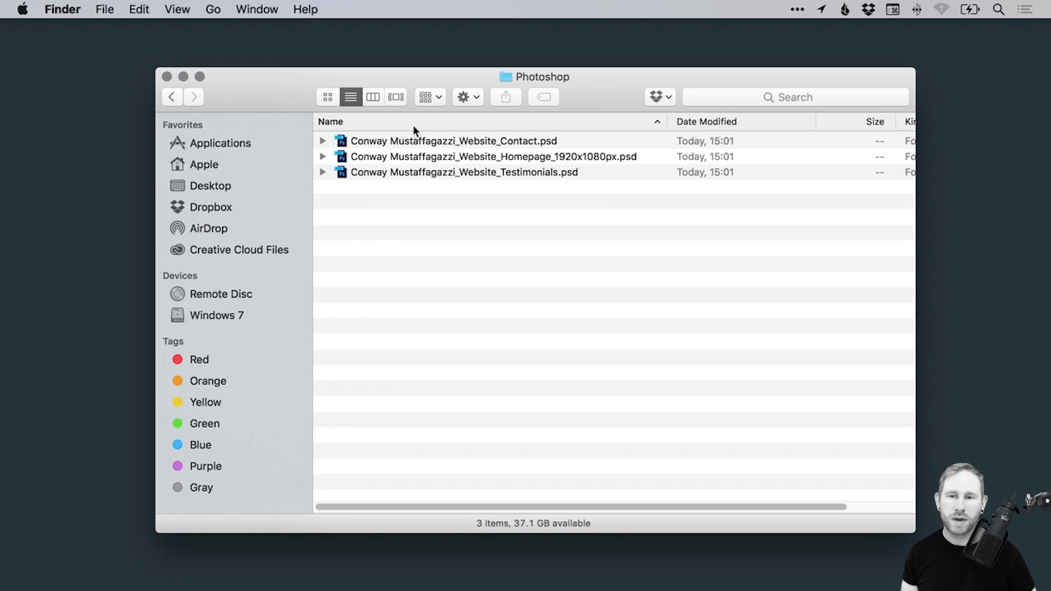